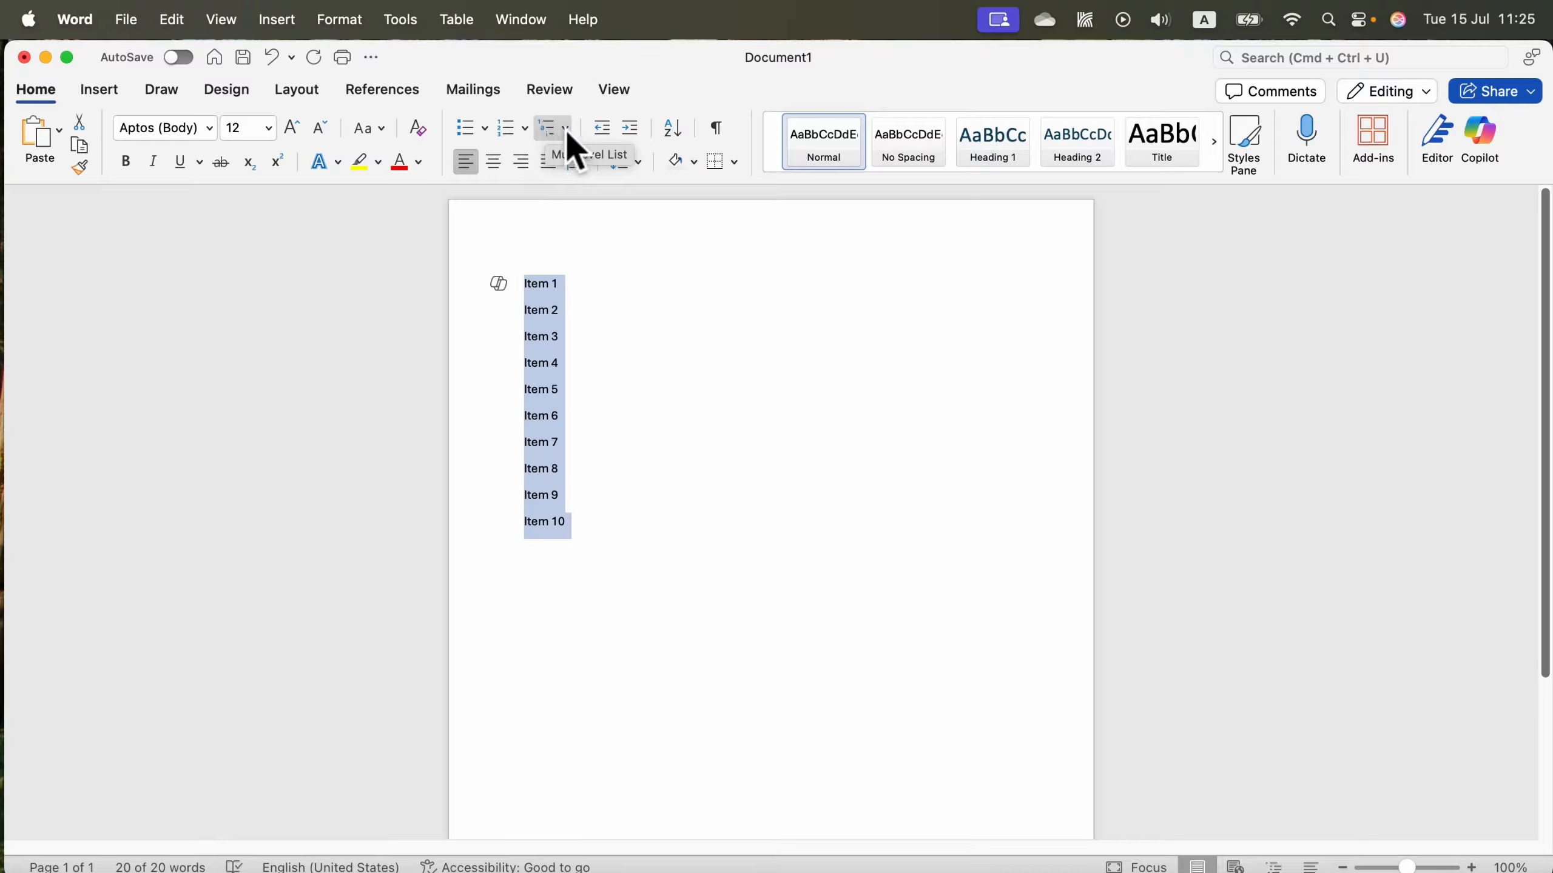
Start defining a new multilevel list and set the level 1 number format to "1.".
left_click(565, 127)
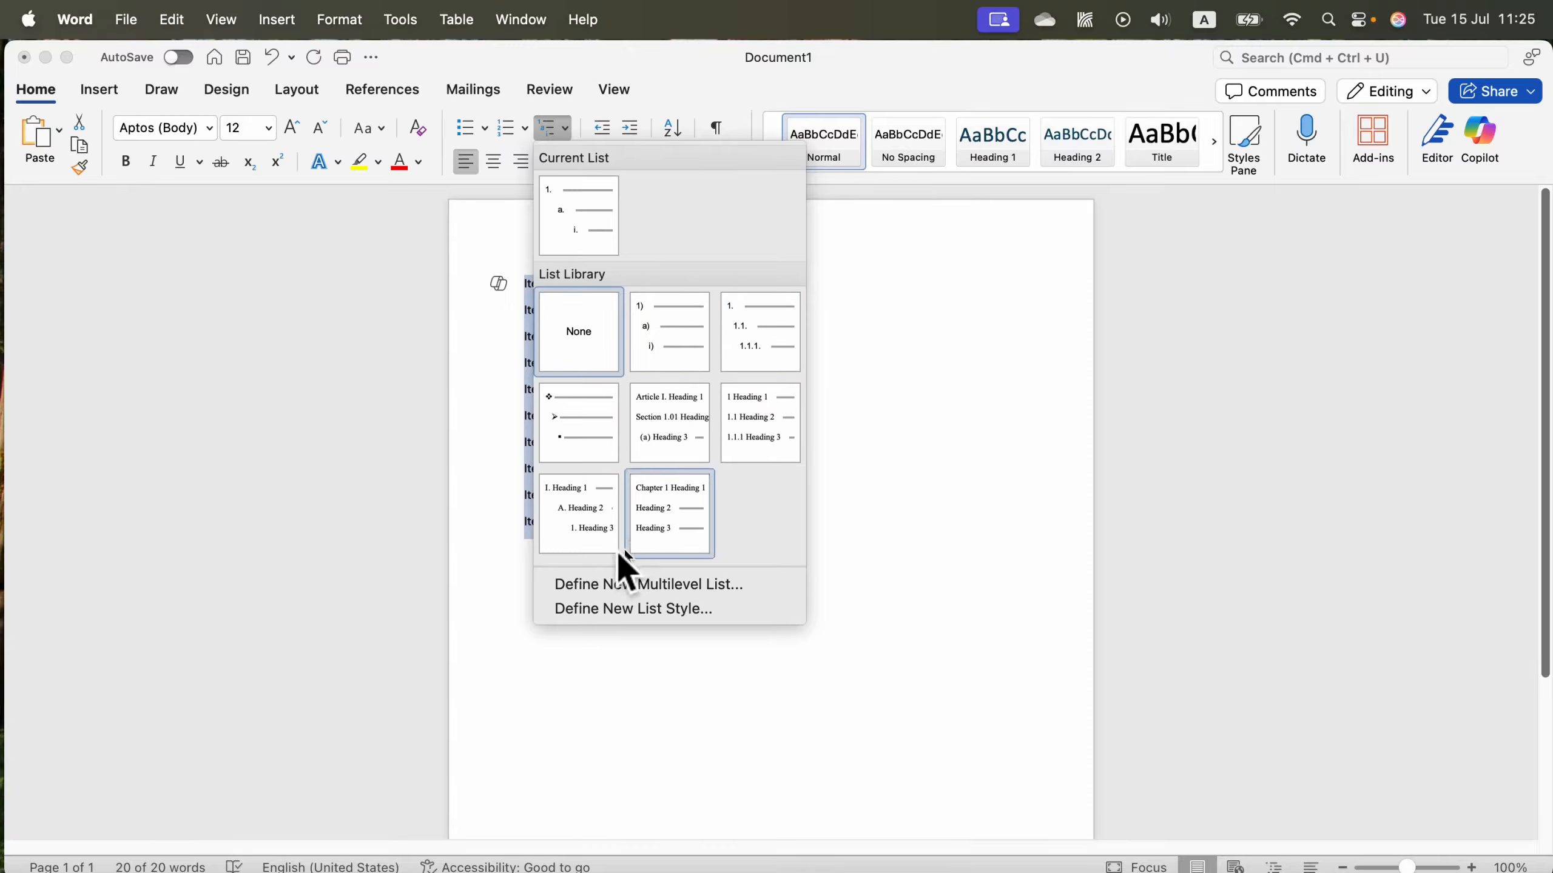
left_click(587, 581)
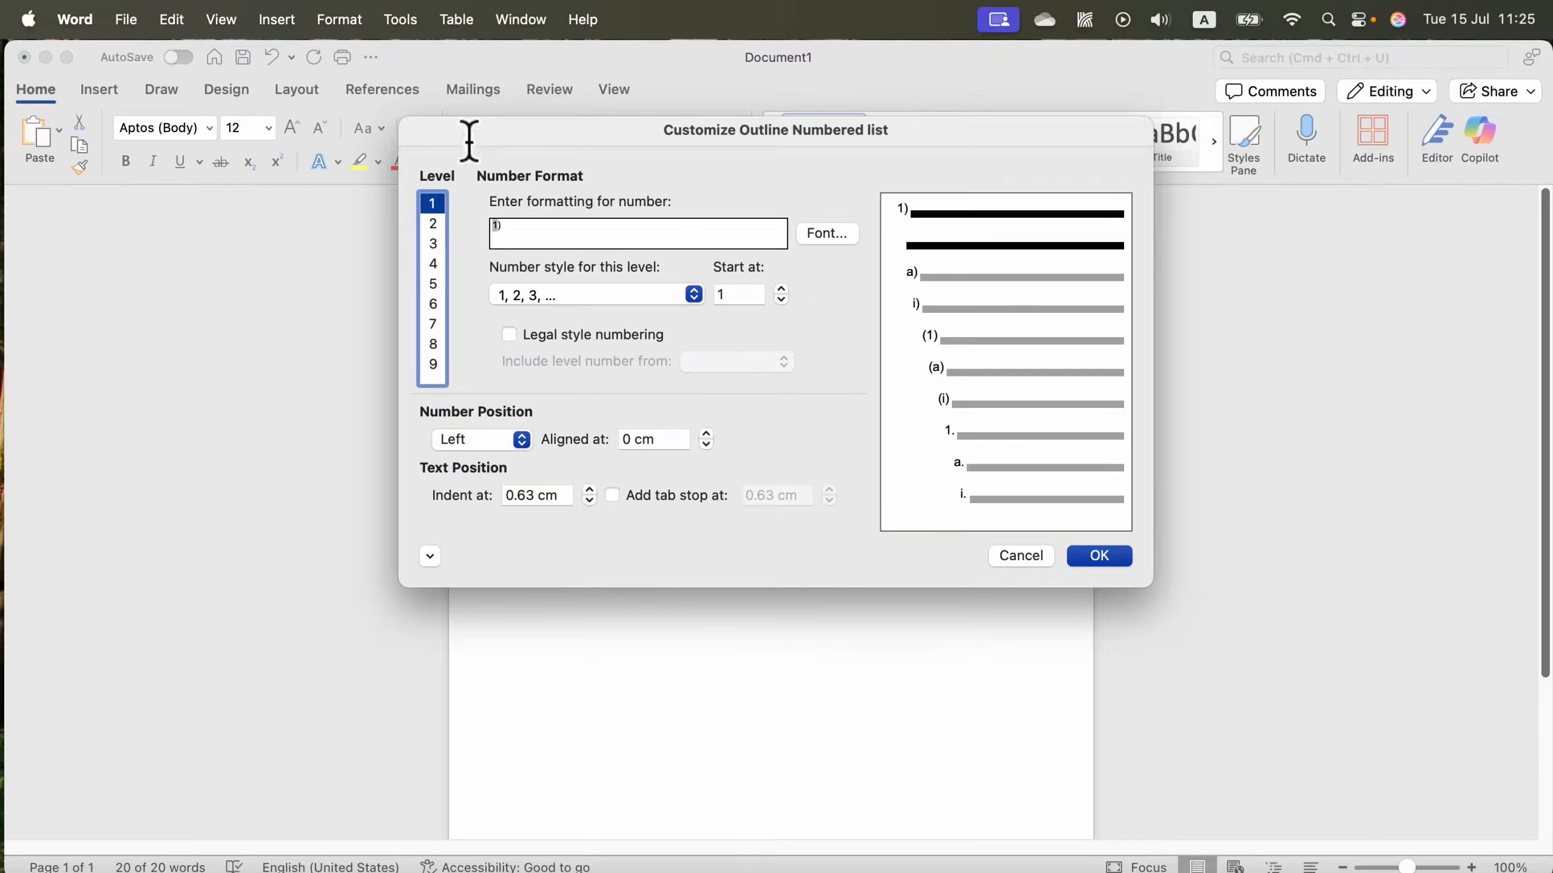
left_click(510, 230)
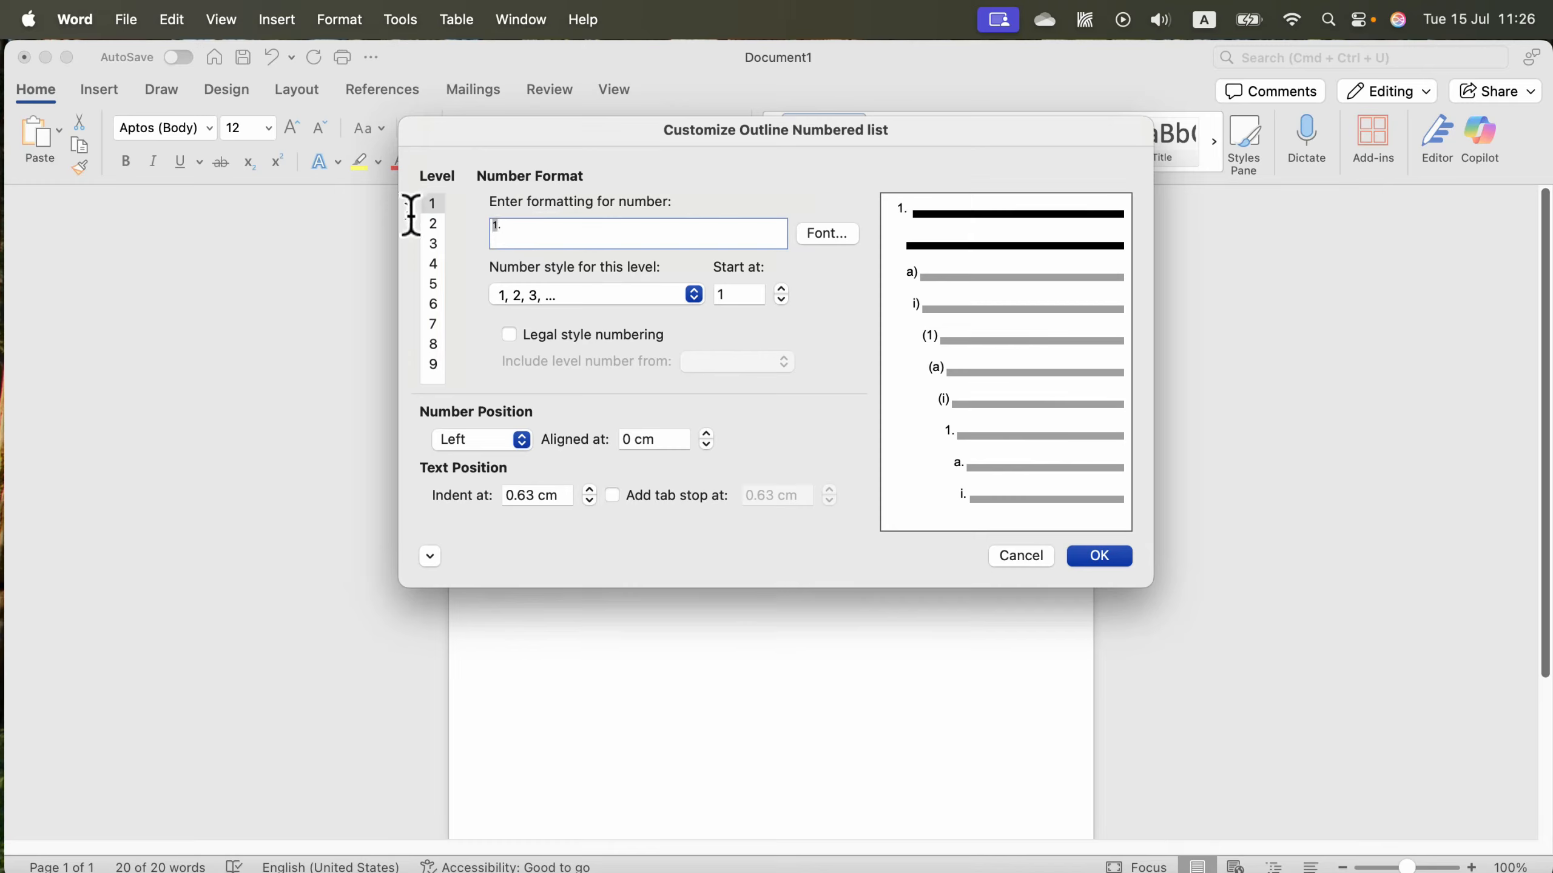
Try formatting level 2 as 1.1 using the 1, 2, 3, … style with the Level 1 number included, and discard the list definition.
left_click(433, 224)
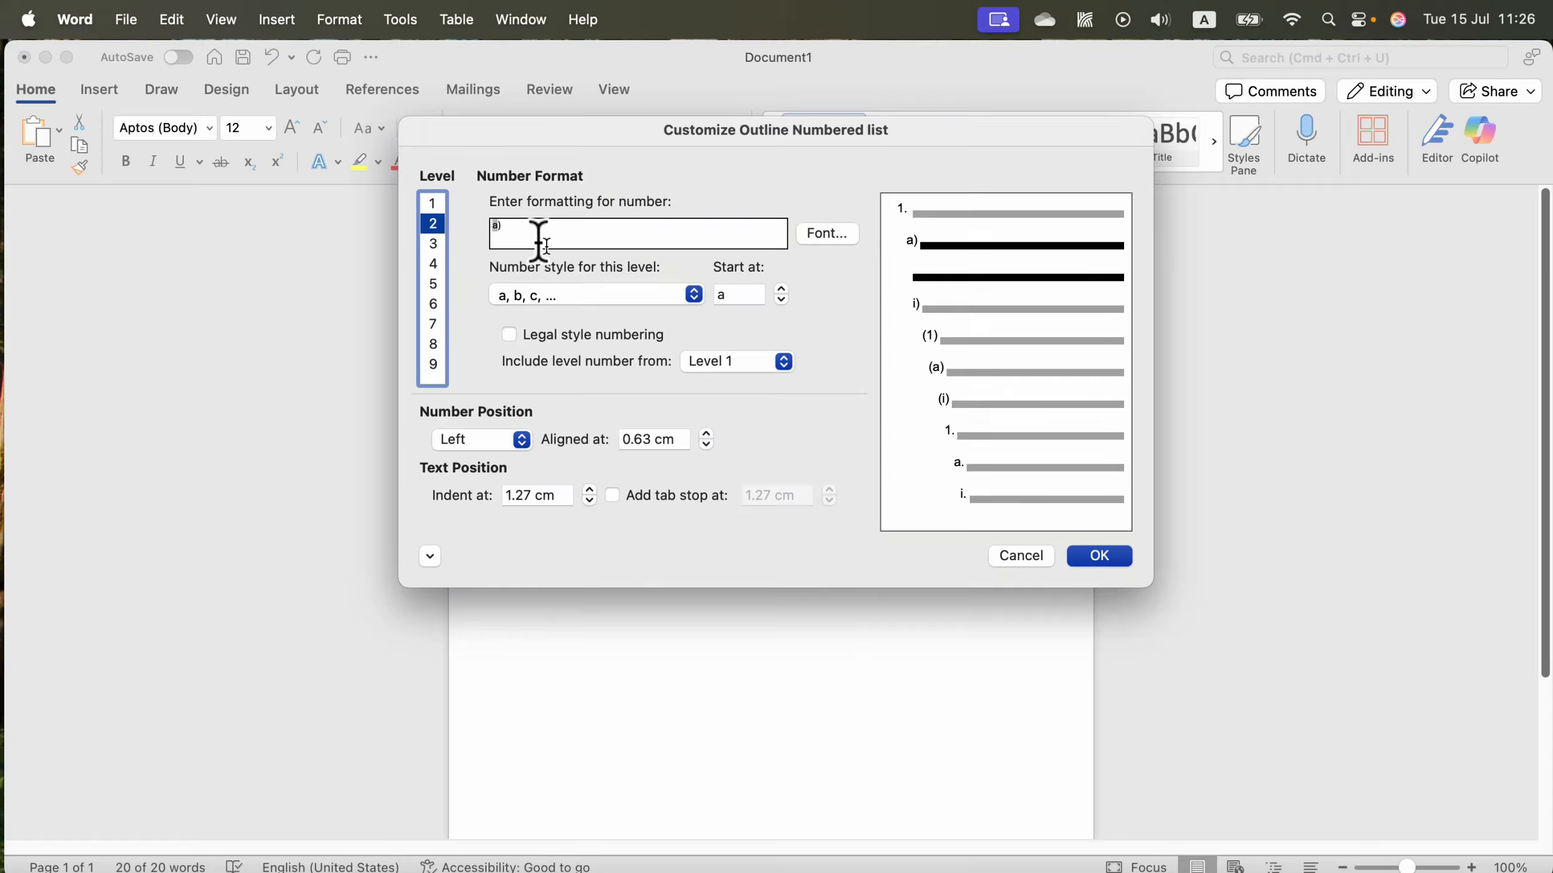
left_click(432, 203)
left_click(434, 225)
left_click(557, 296)
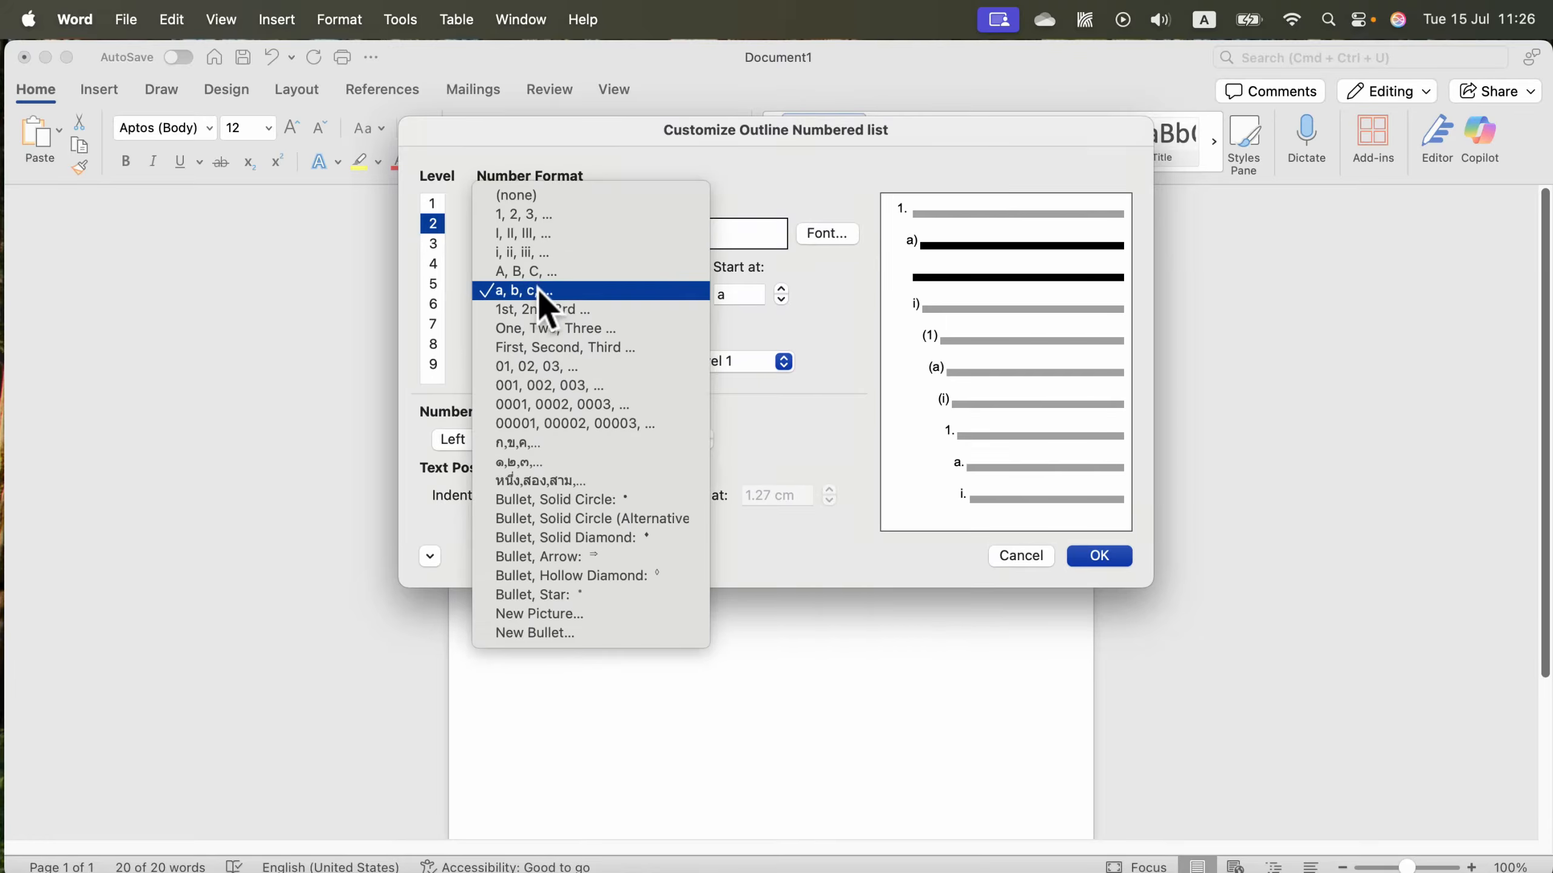
left_click(518, 216)
left_click(556, 231)
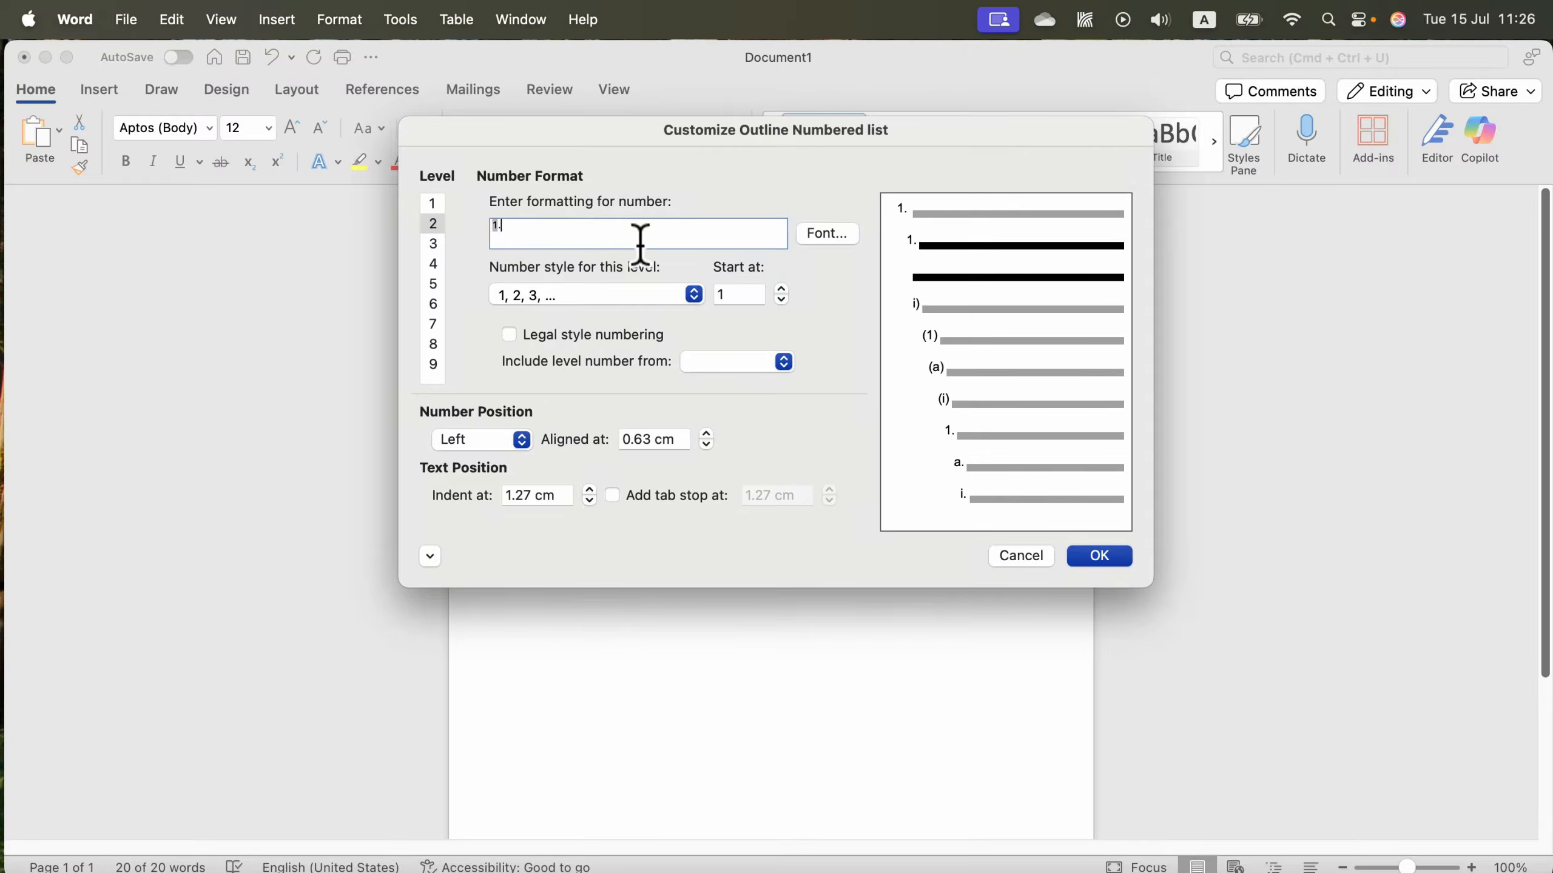
left_click(691, 367)
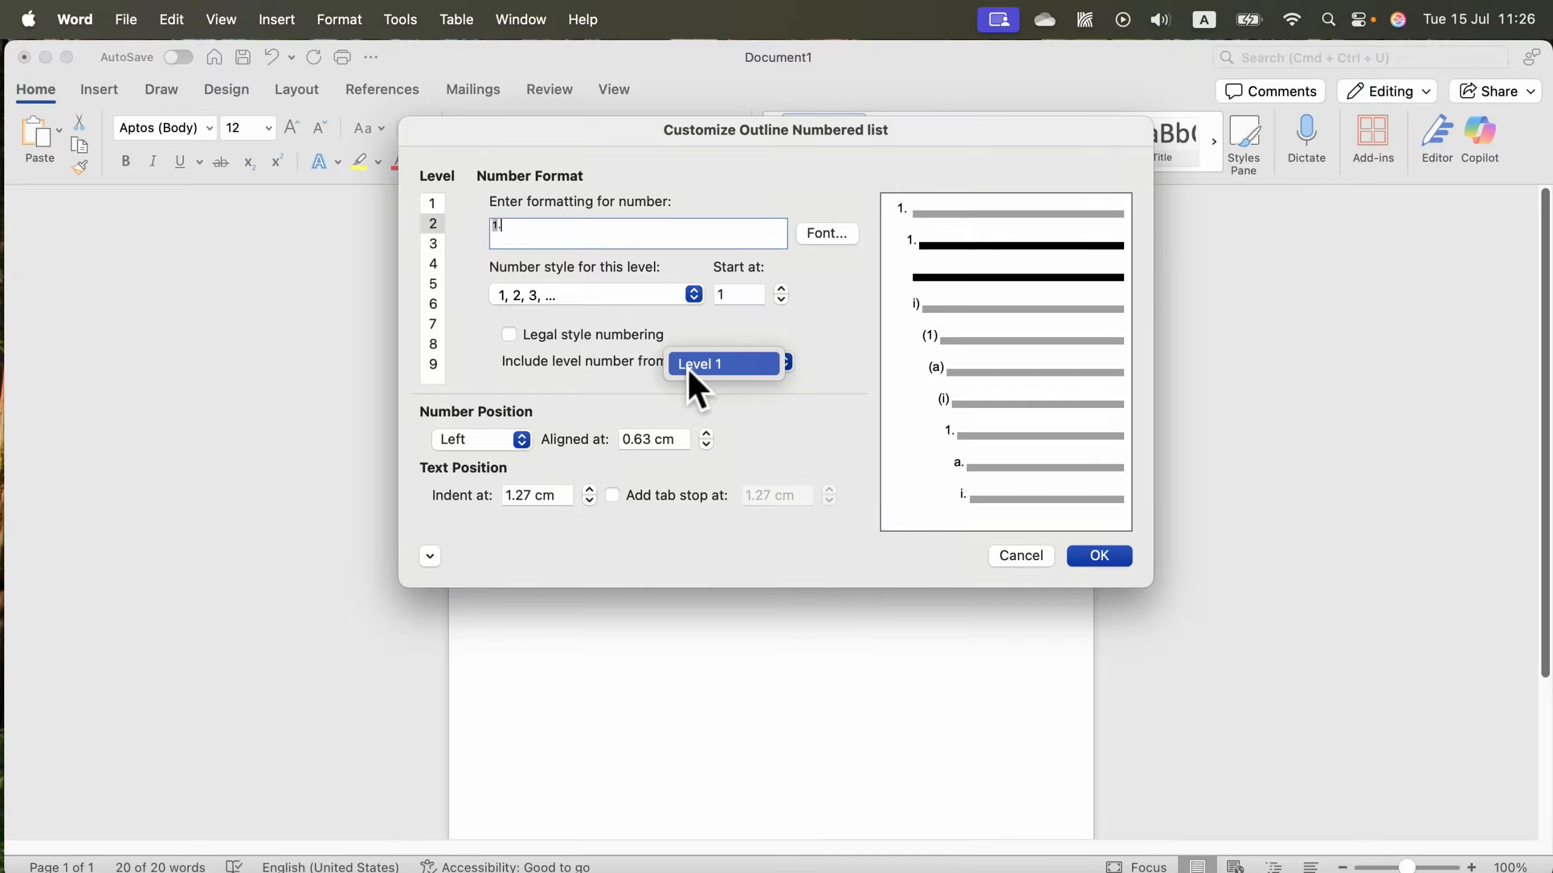
left_click(713, 366)
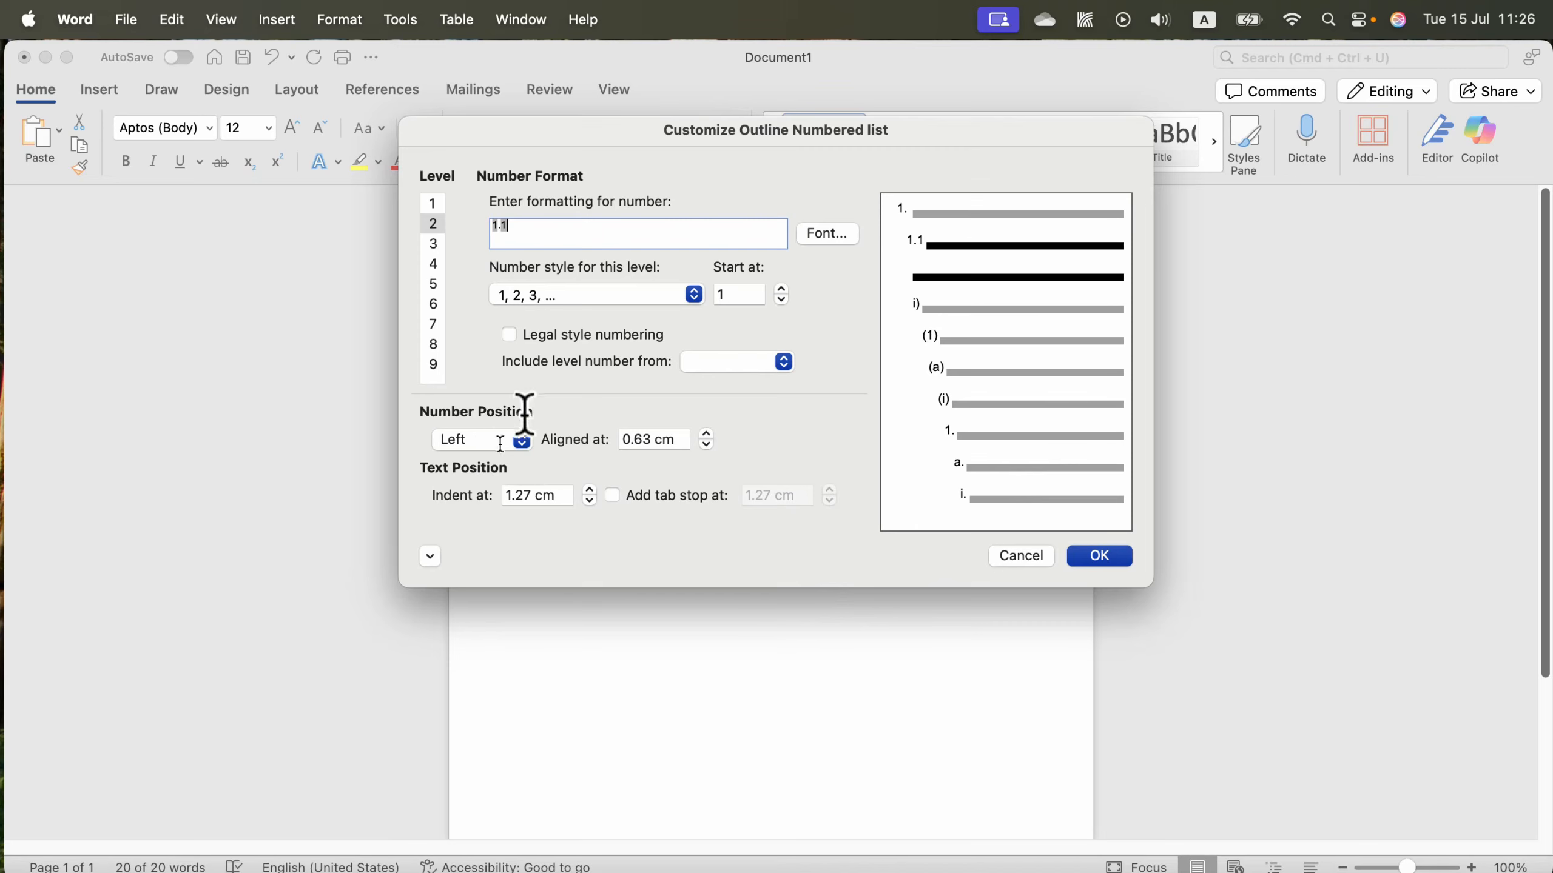
left_click(1030, 555)
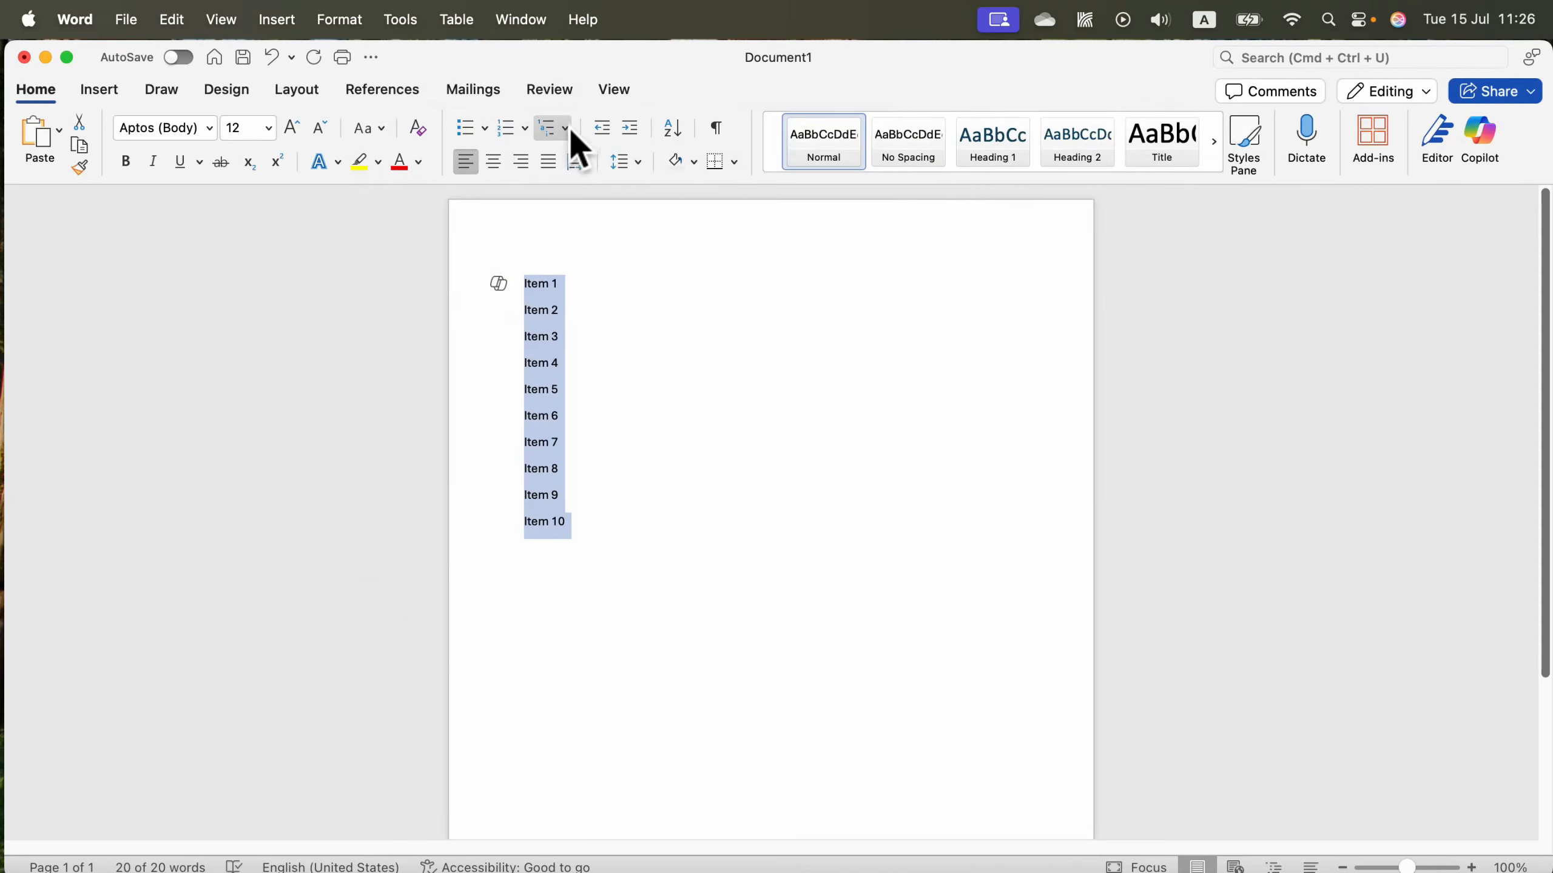
Apply the 1., 1.1., 1.1.1. multilevel list format to the ten selected items.
left_click(563, 126)
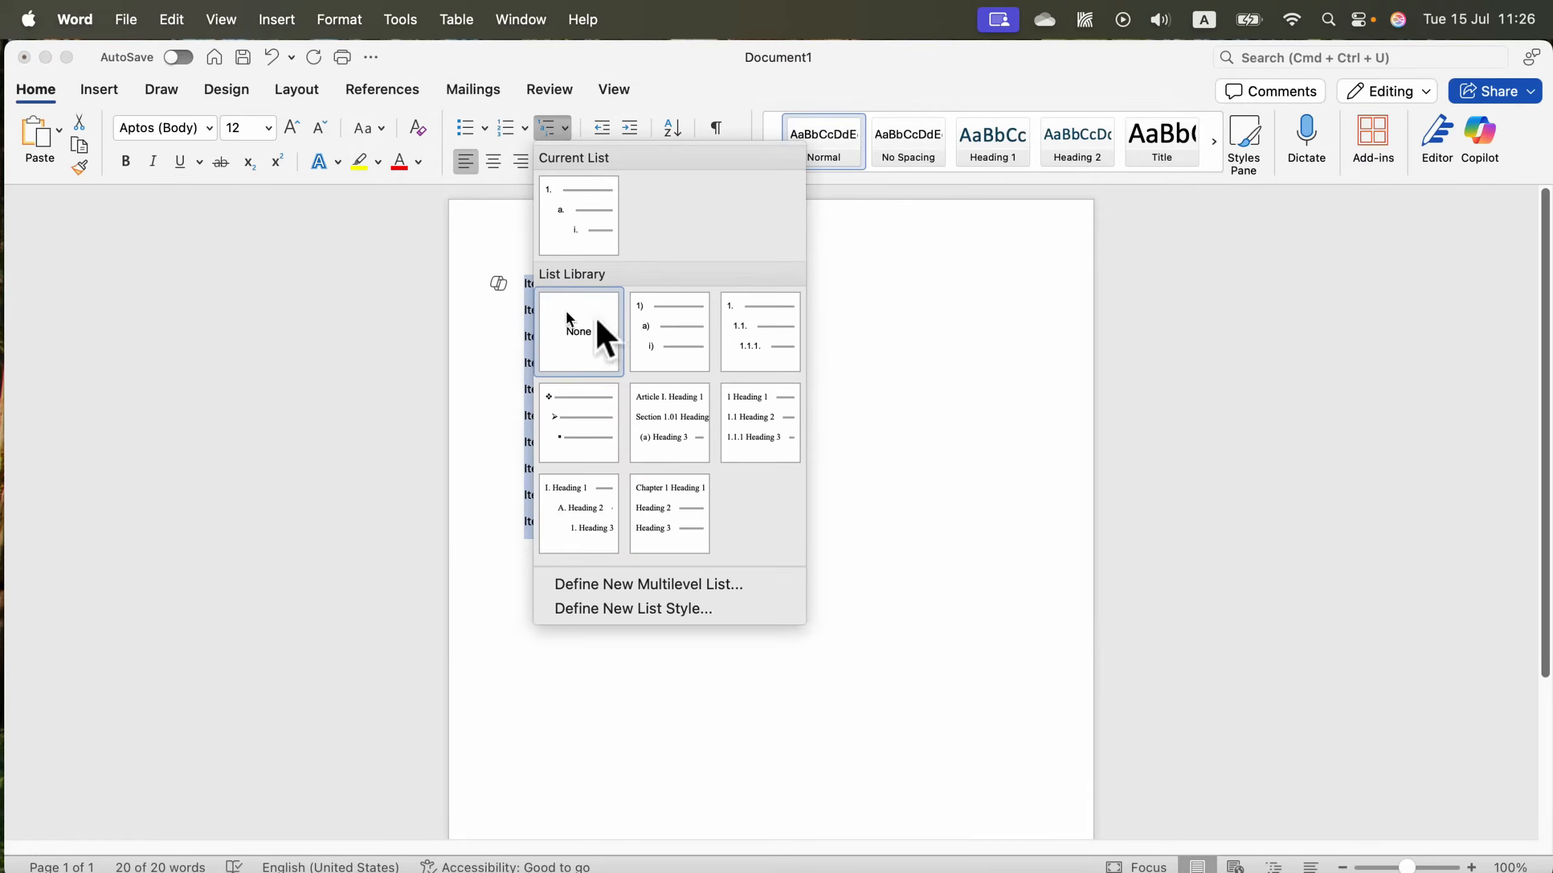
left_click(776, 327)
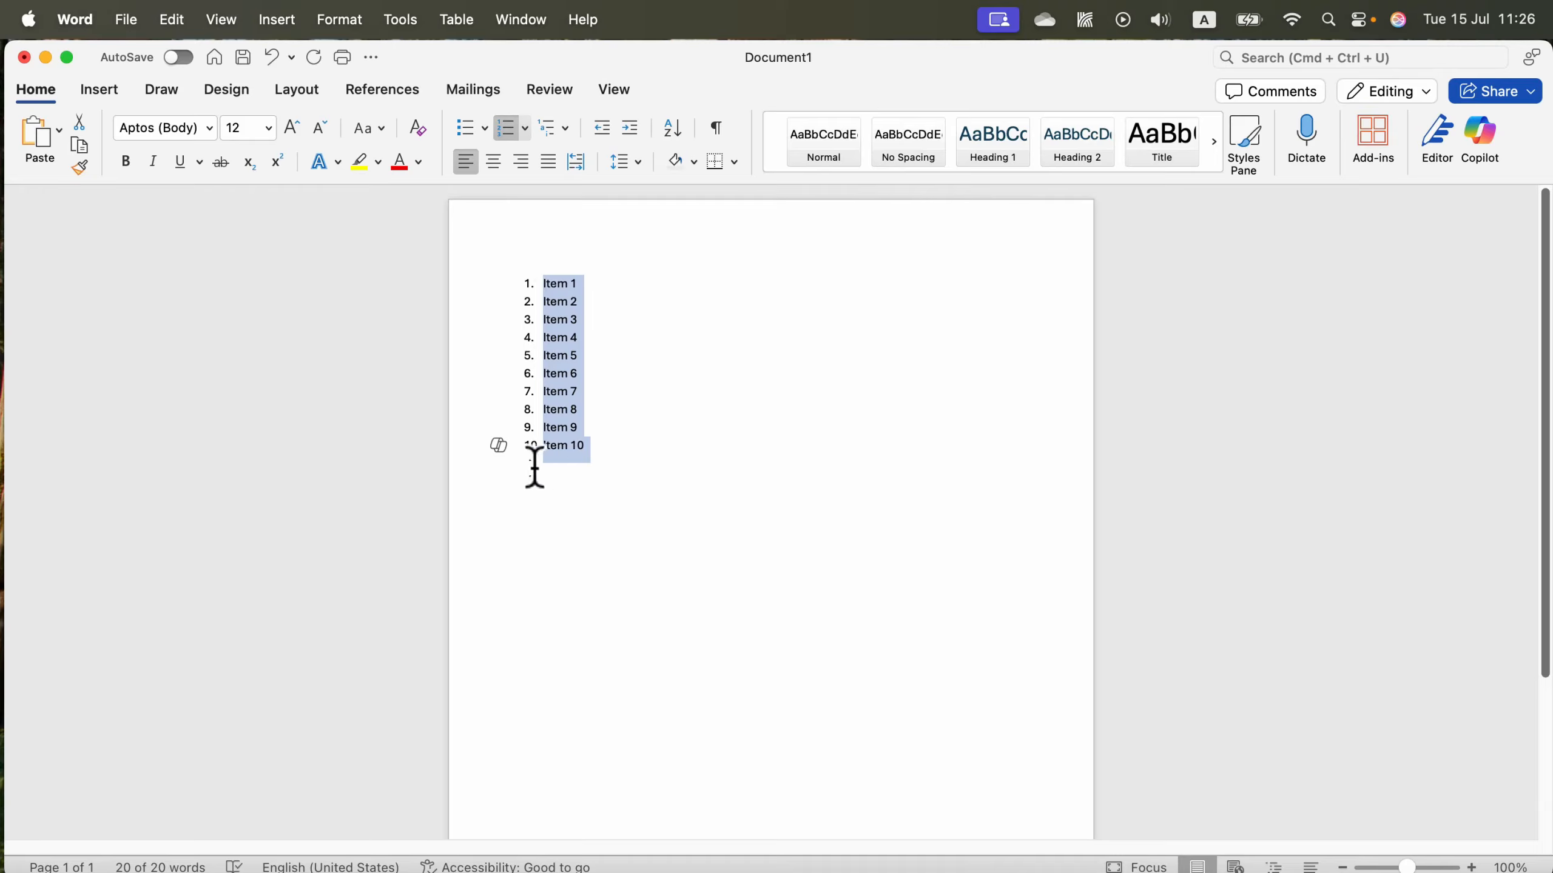
Demote Item 2 and Item 3 to the second list level so they are numbered 1.1. and 1.2.
left_click(567, 319)
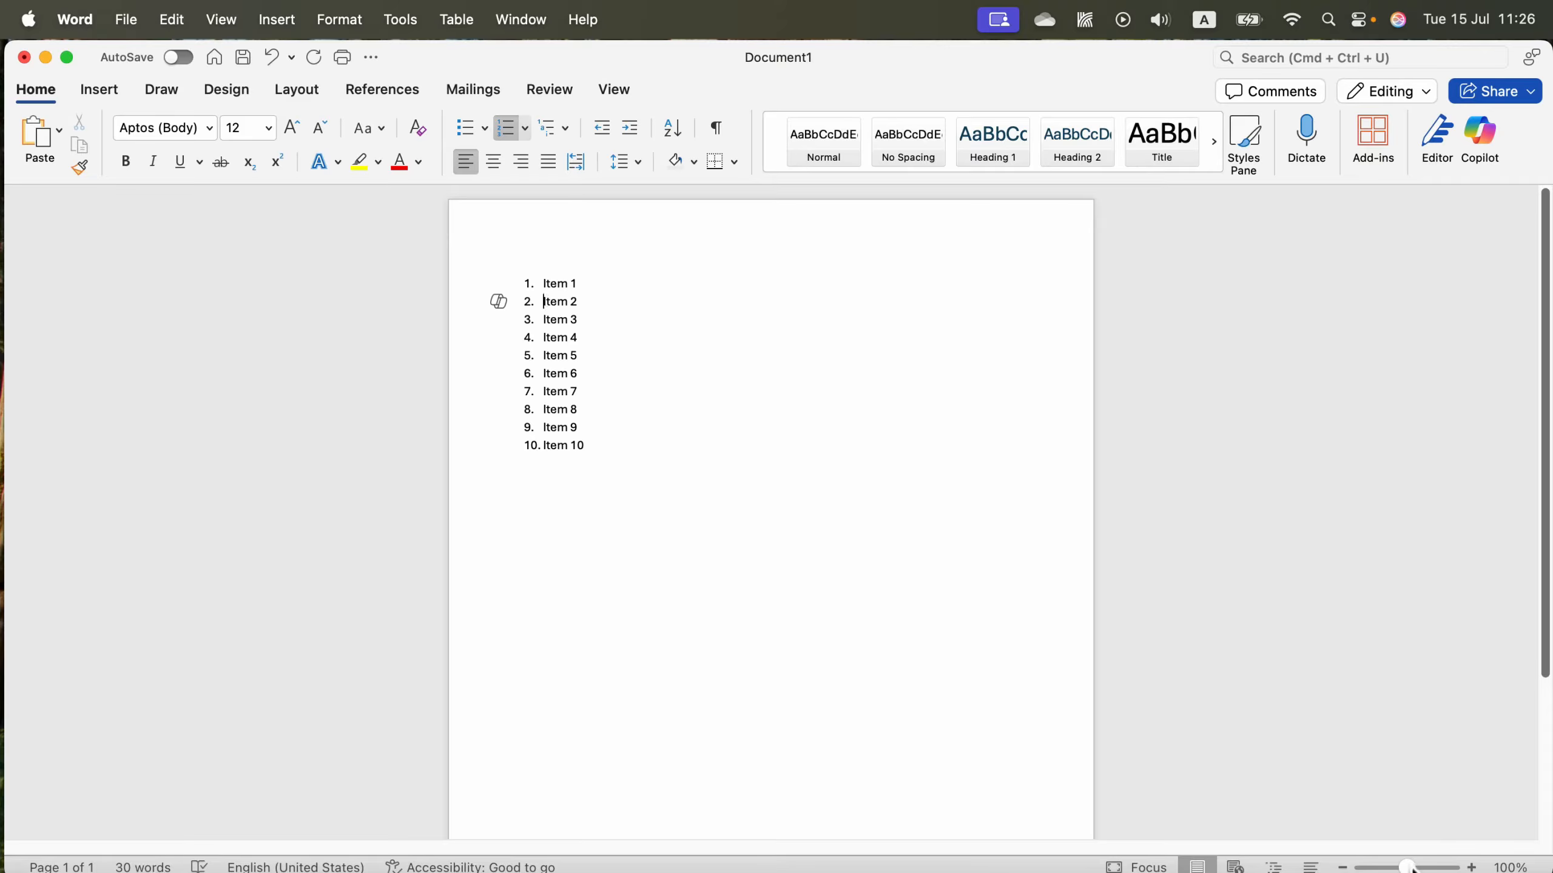
left_click_drag(1408, 867, 1416, 867)
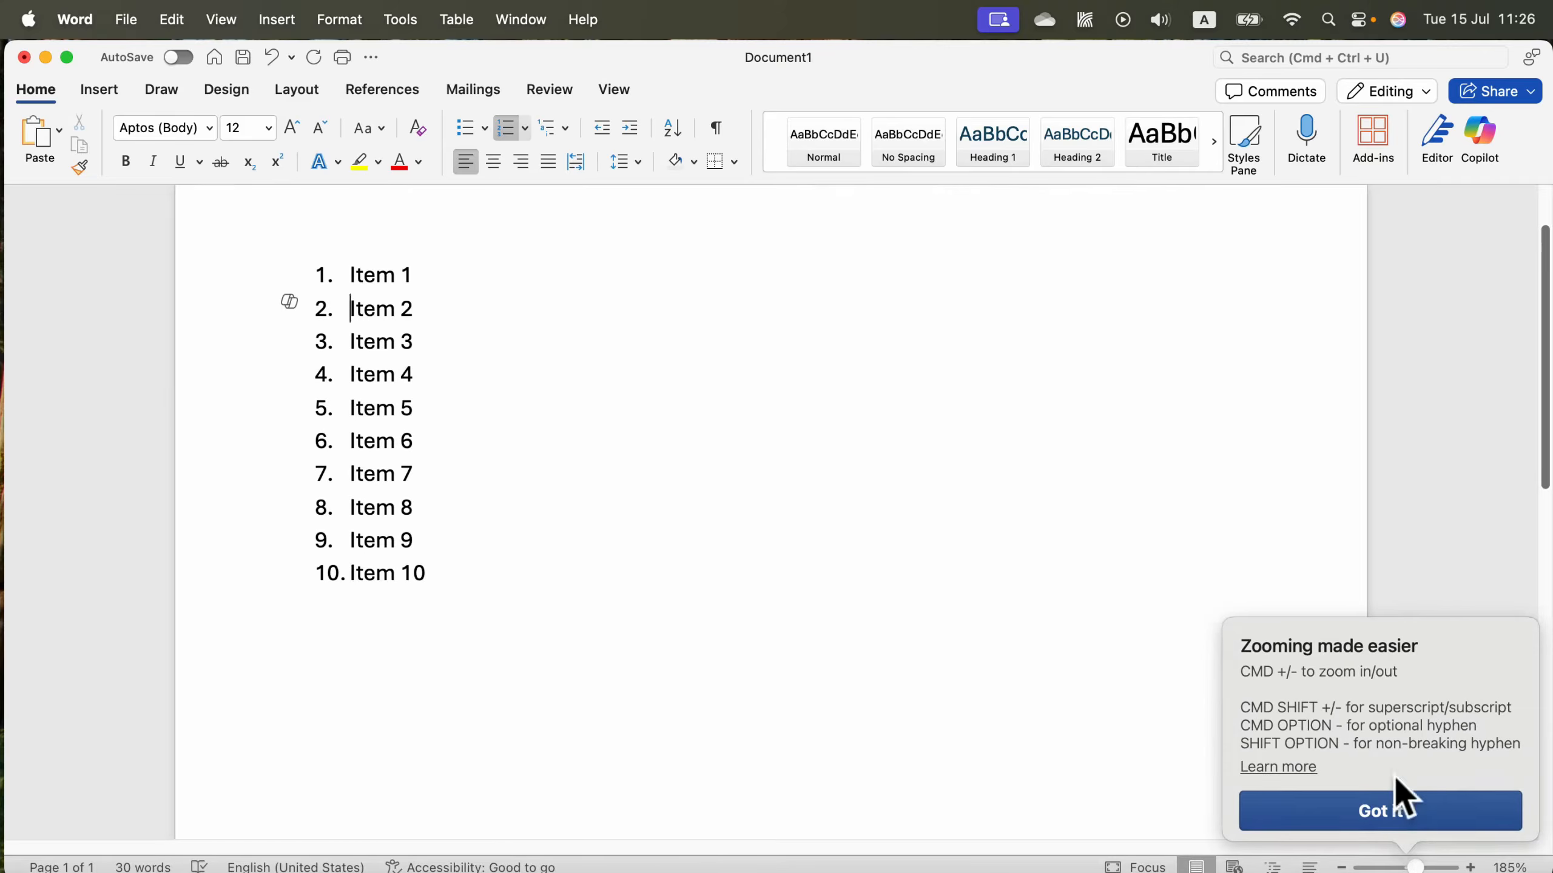
left_click(1380, 811)
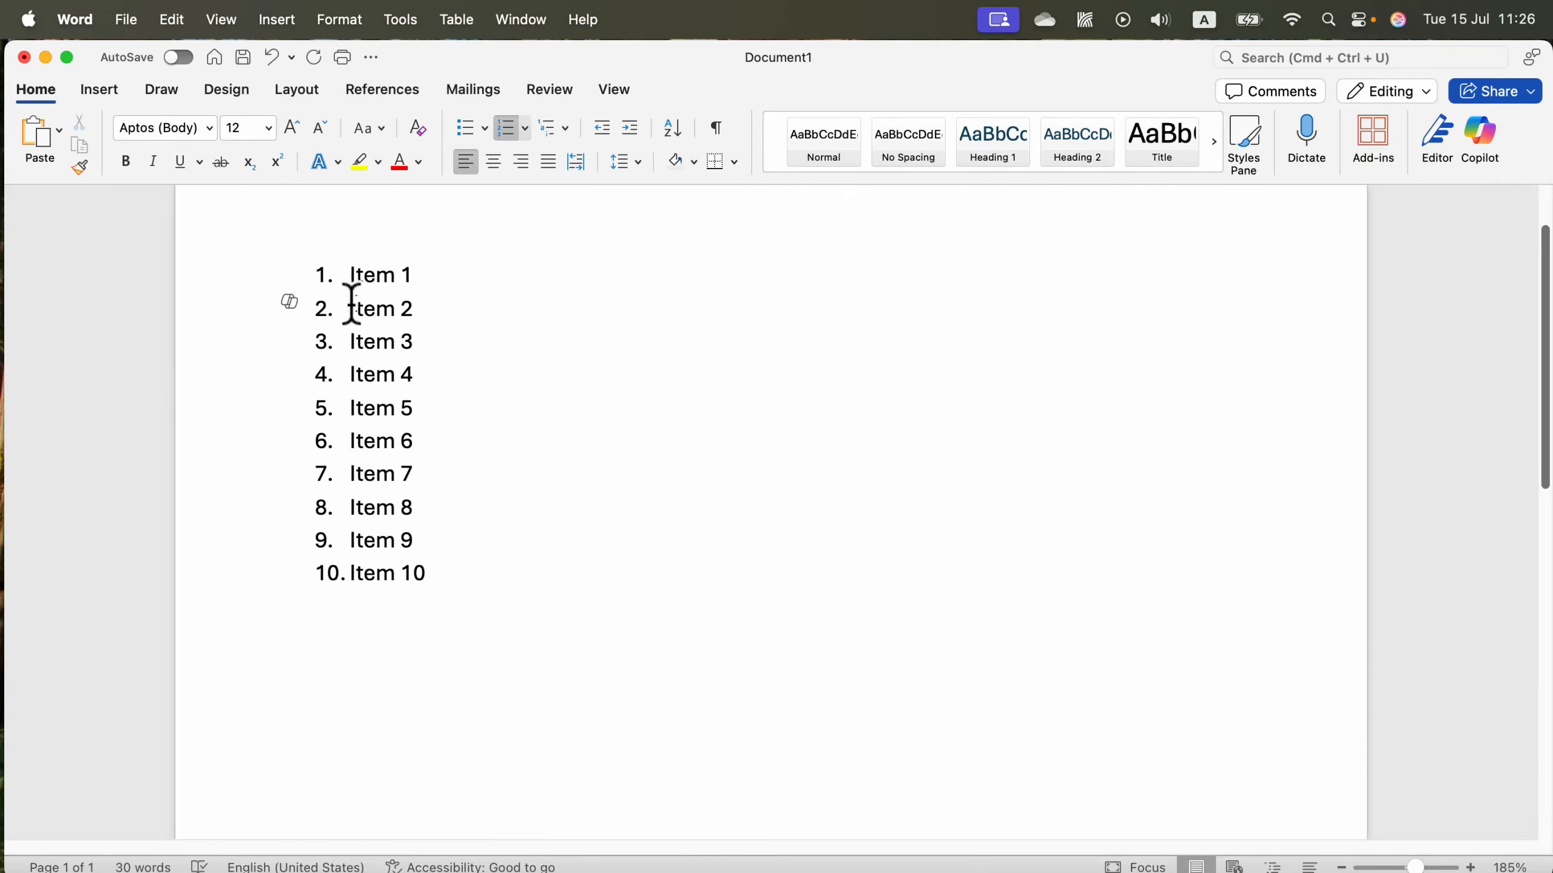
key("Tab")
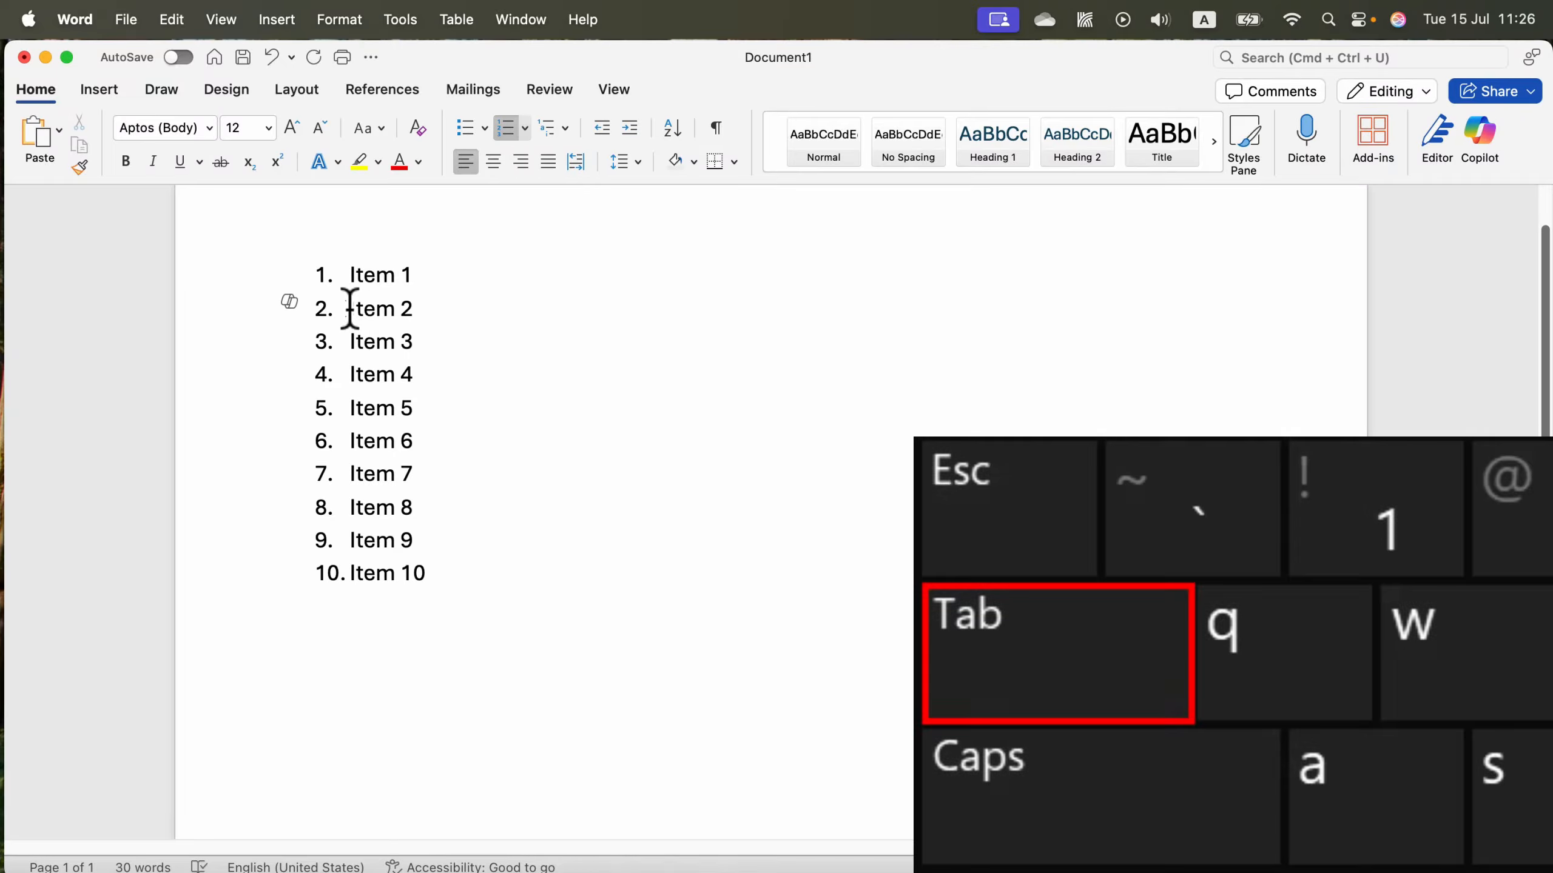
key("Tab")
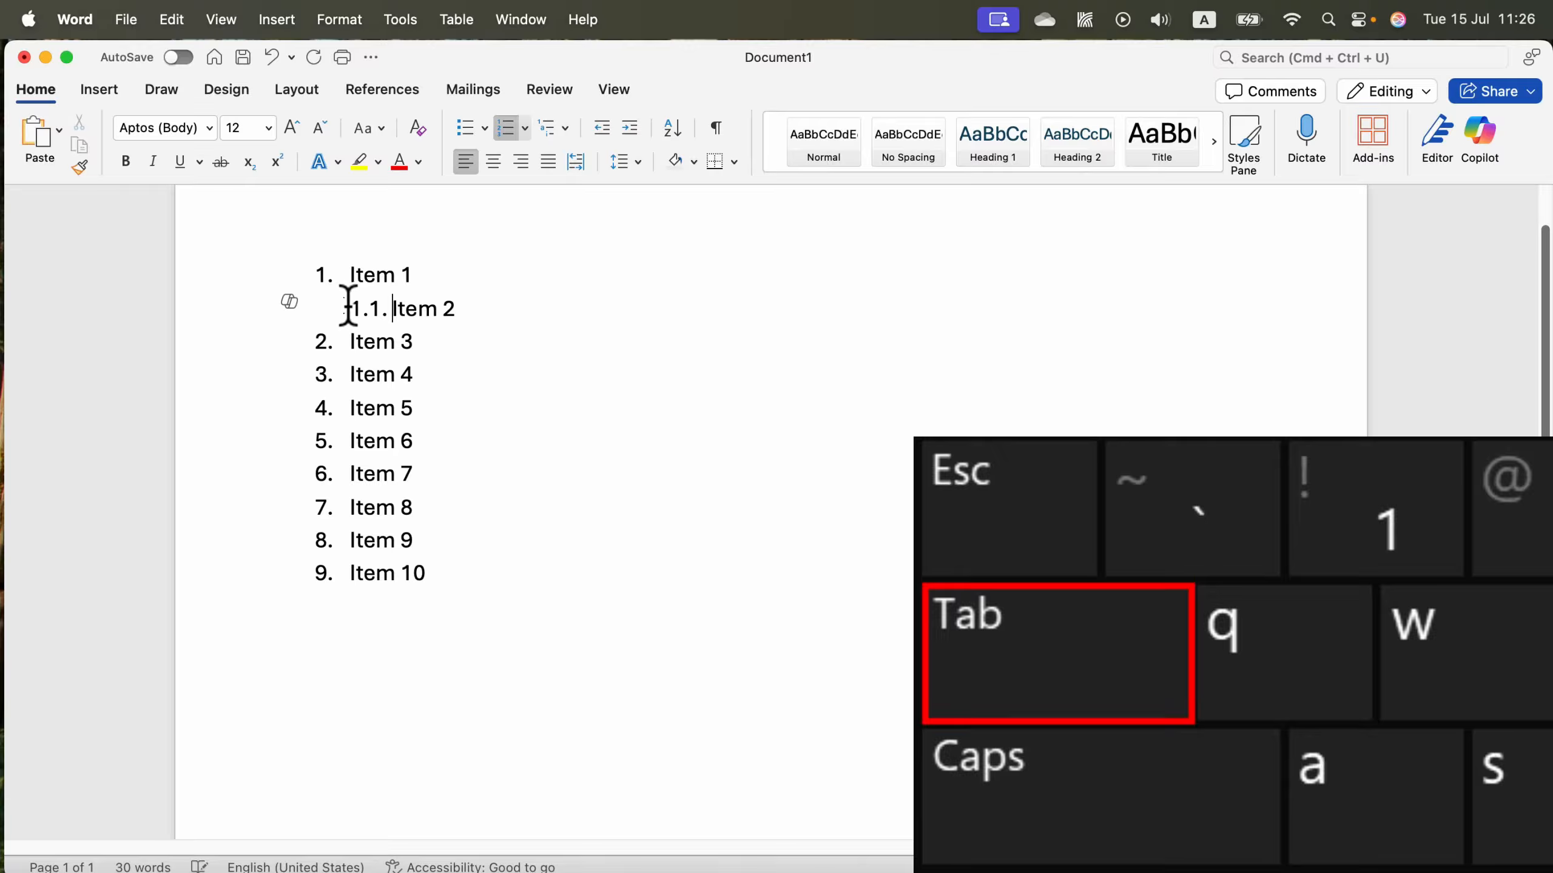
left_click(346, 343)
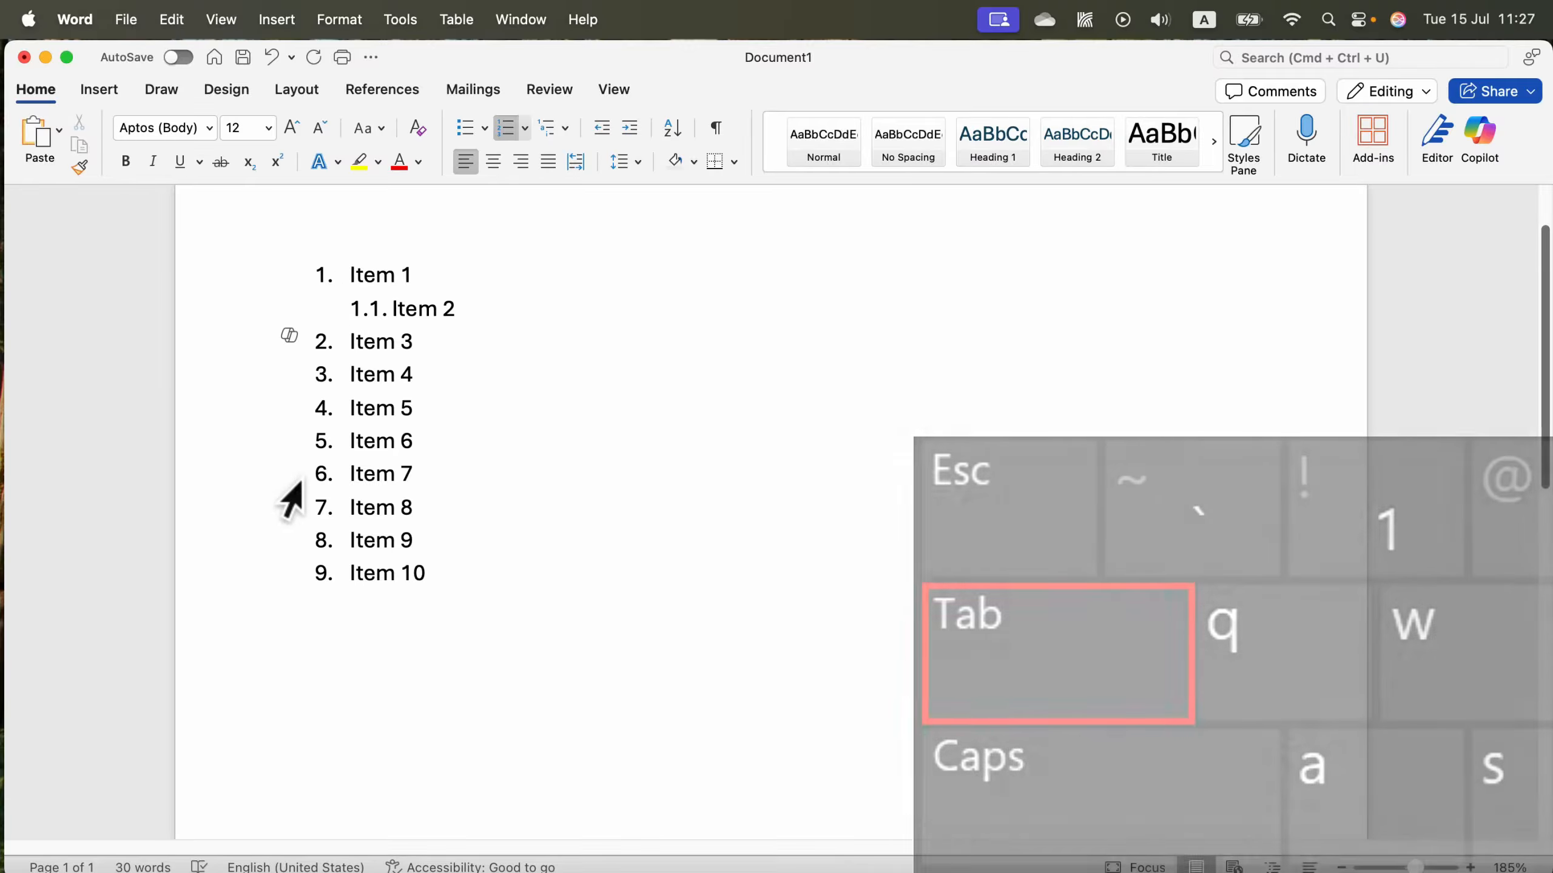
key("Tab")
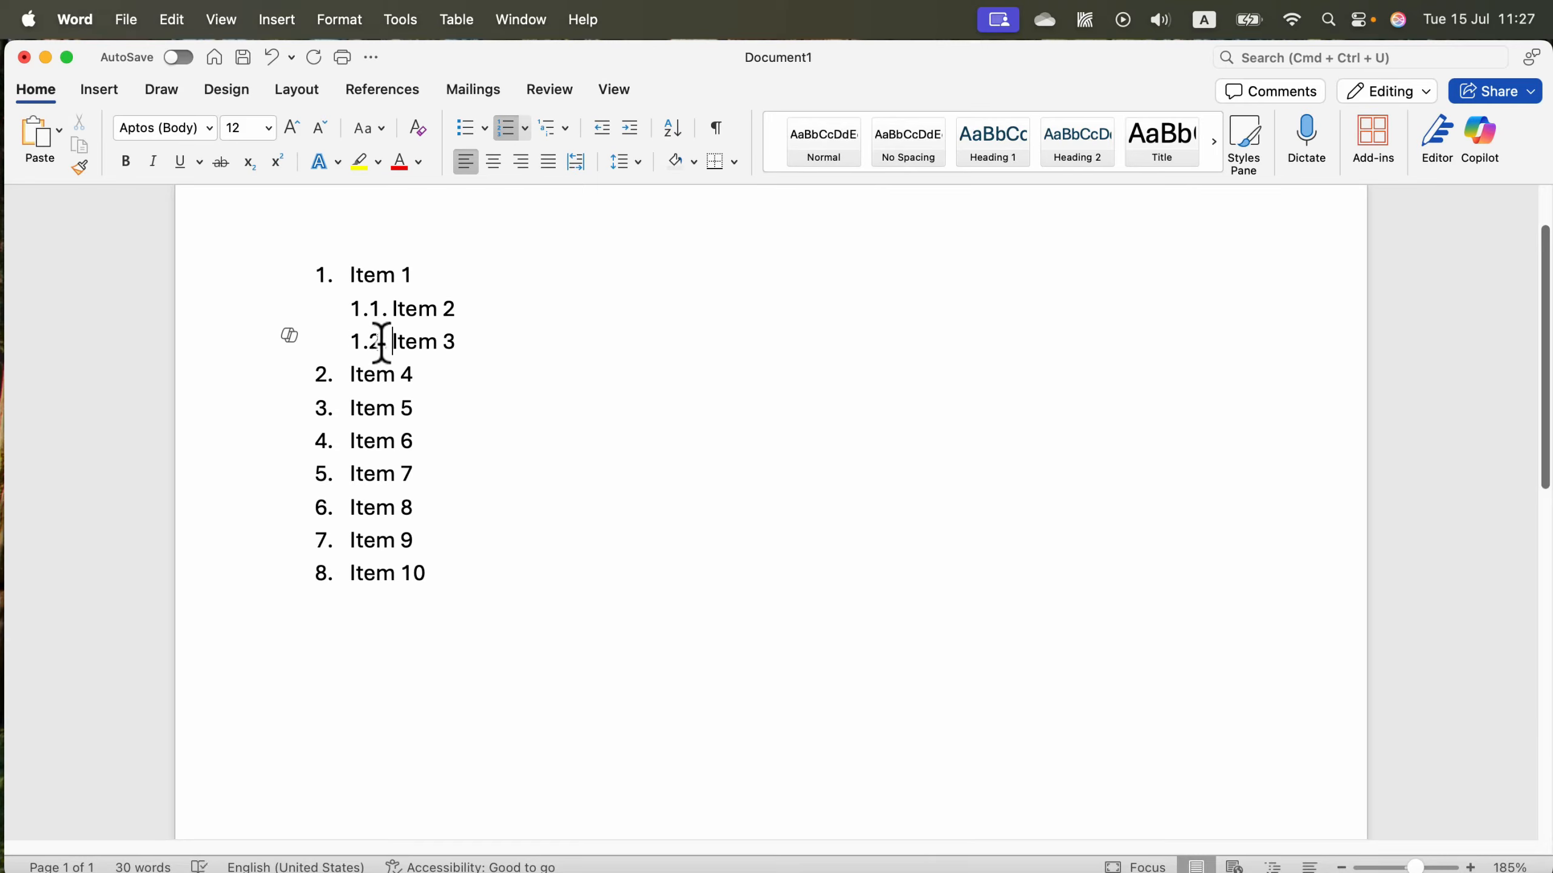
Demote Item 4 to the third list level, and promote it back to the top level.
left_click(350, 374)
key("Tab")
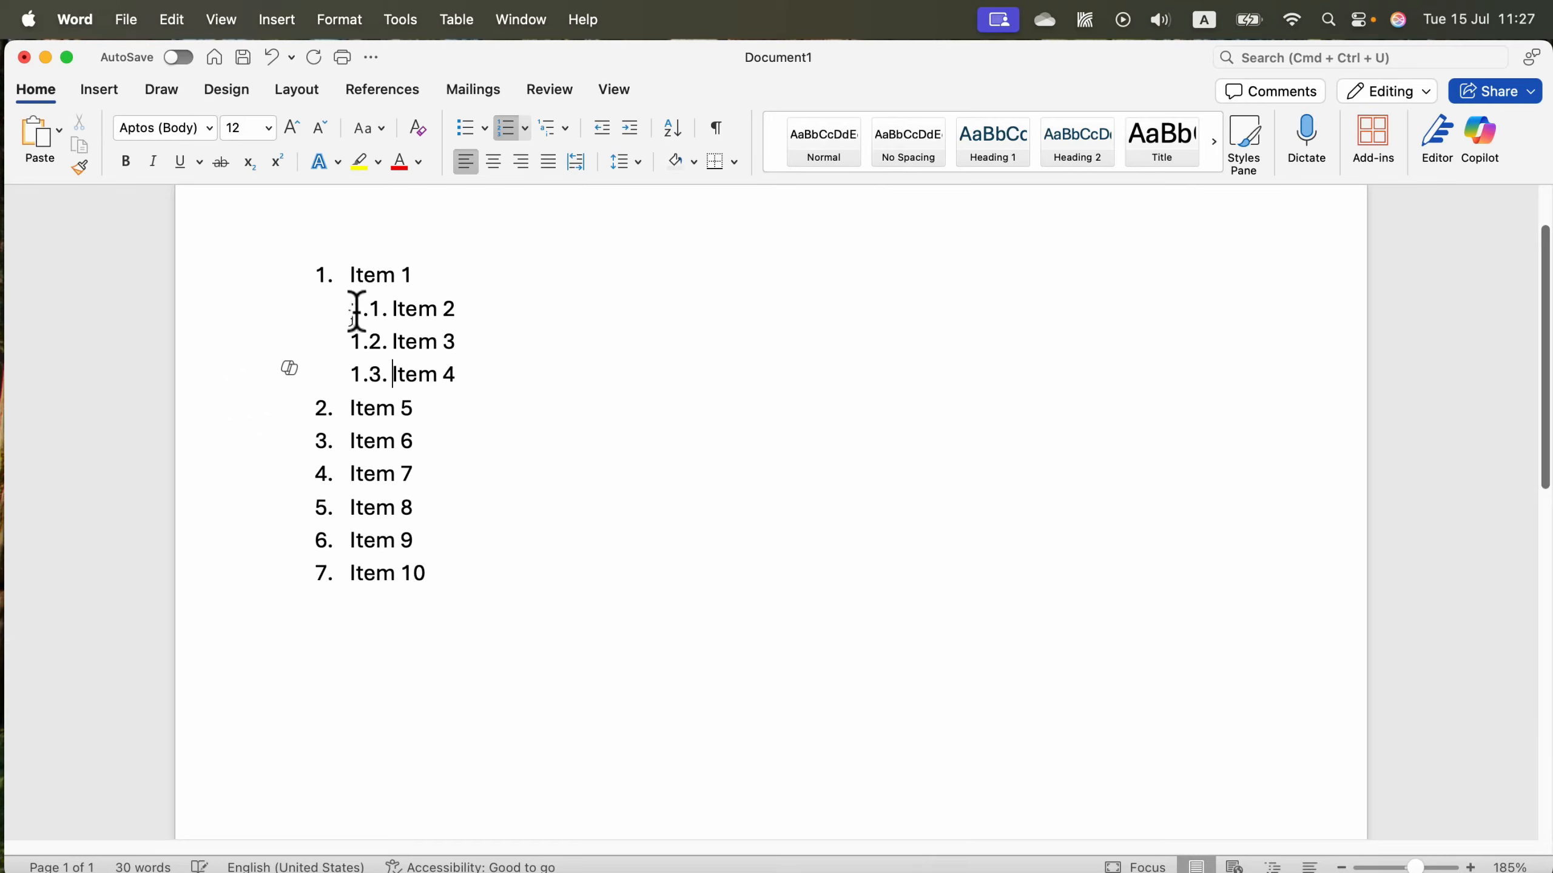
left_click(355, 416)
key("Tab")
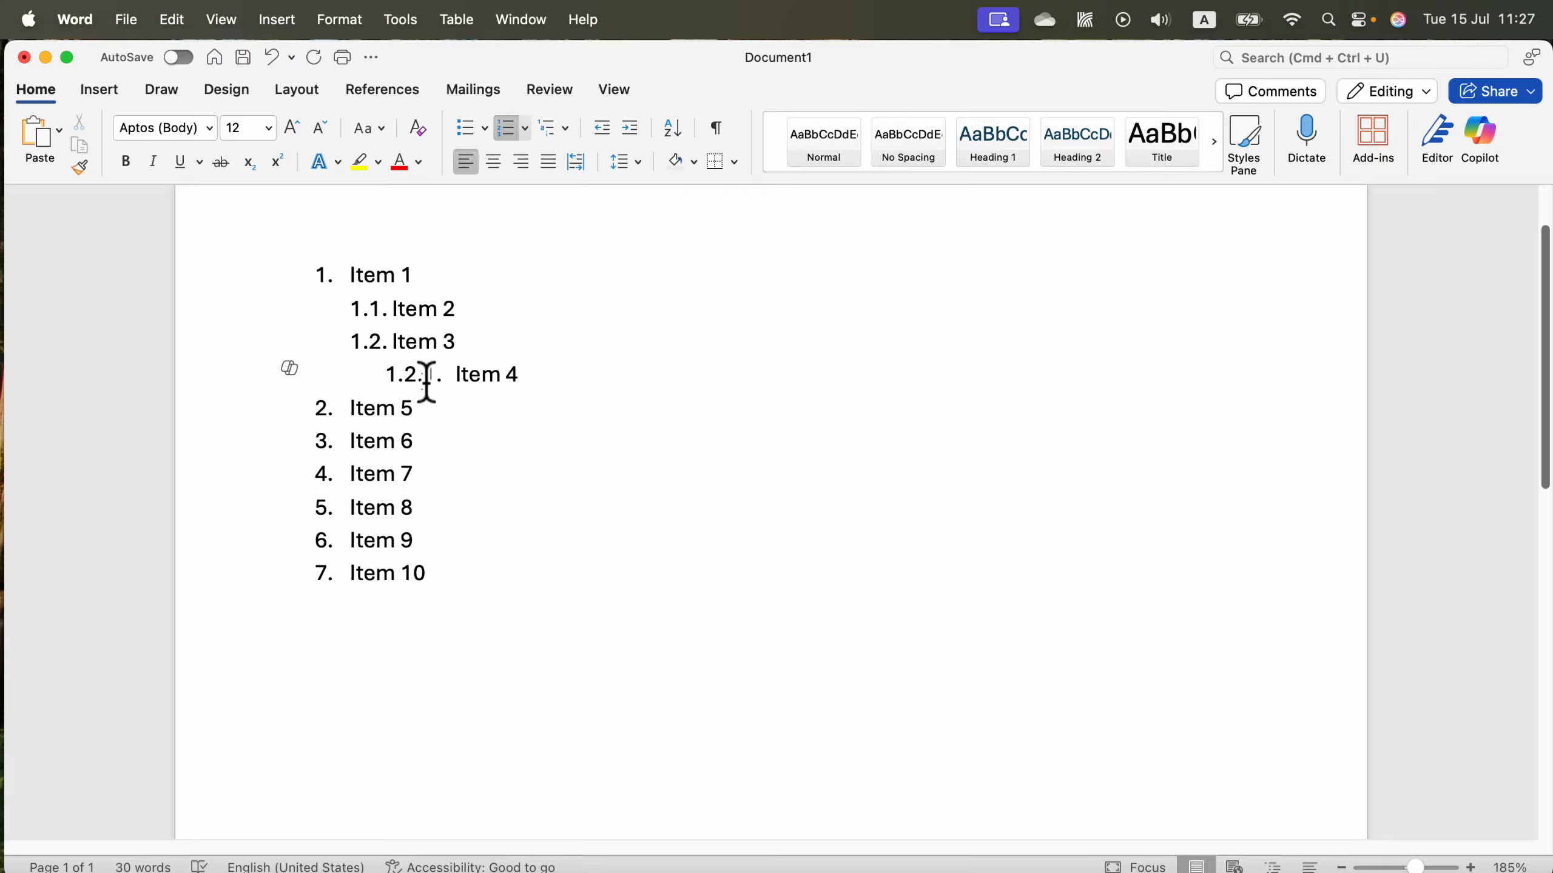
key("shift+Tab")
key("shift+Tab")
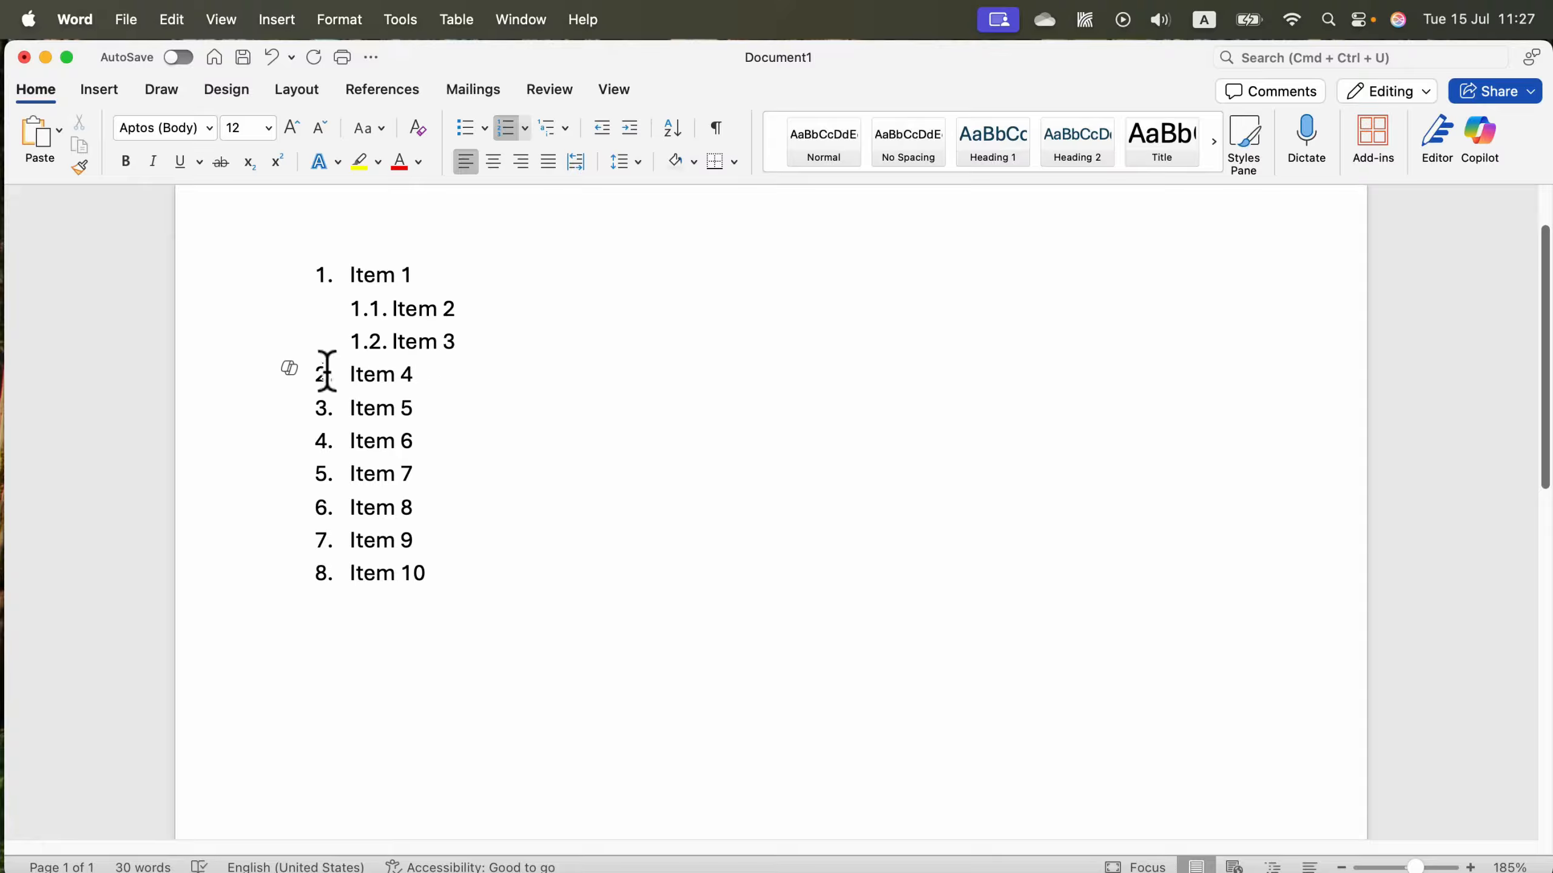
Demote Item 5 to the second list level, and Item 6 and Item 7 to the third level beneath it.
left_click(336, 408)
key("Tab")
left_click(346, 441)
key("Tab")
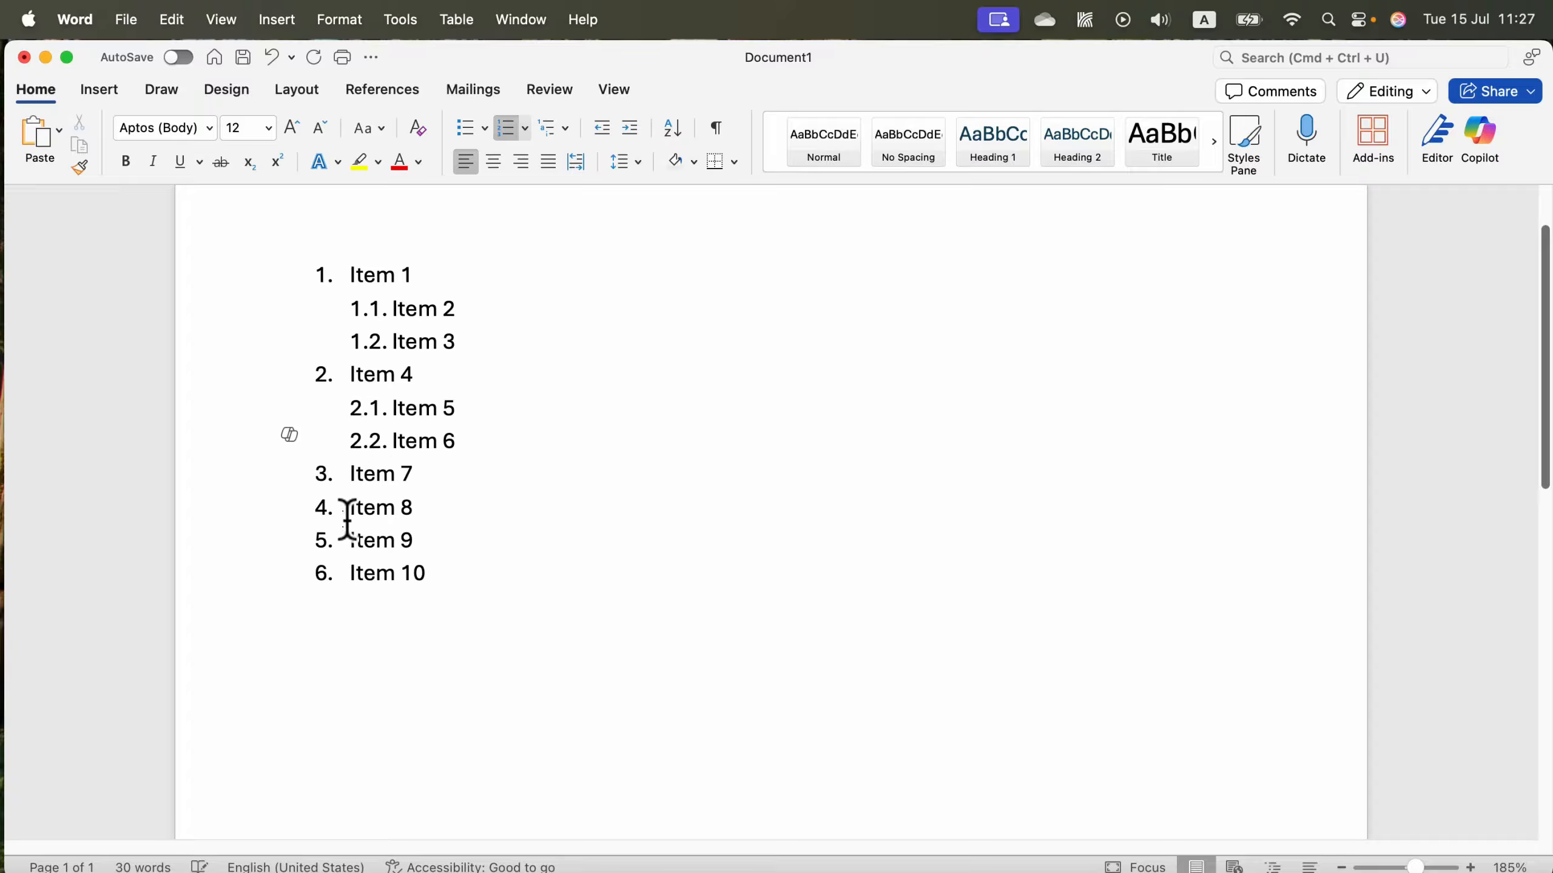
key("Tab")
left_click(346, 474)
key("Tab")
Demote Item 9 to the third list level and Item 10 to the fourth level under Item 8.
key("Tab")
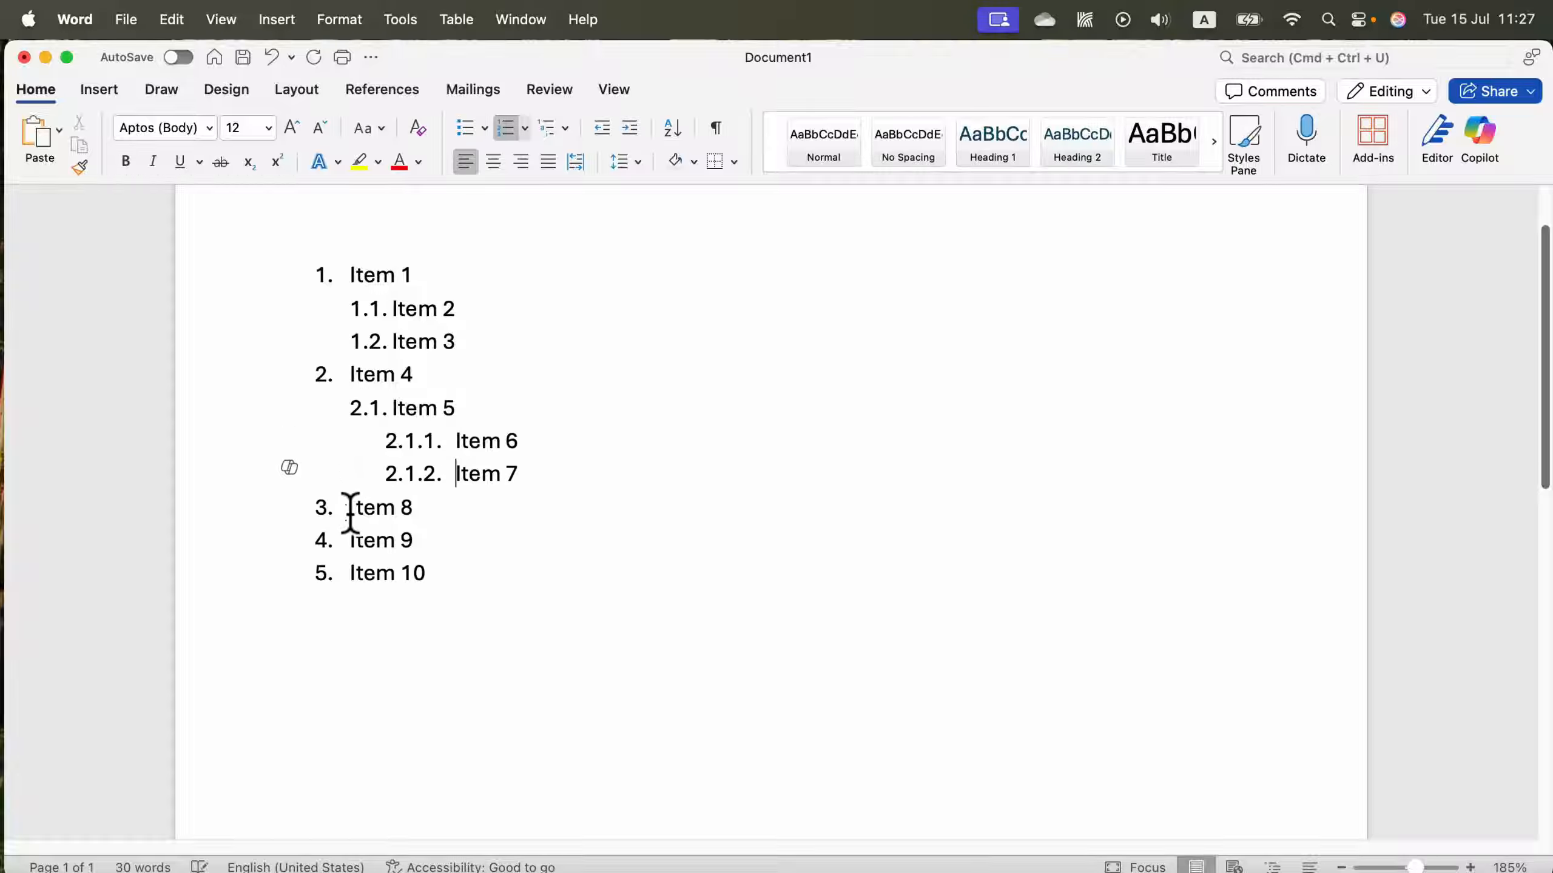
left_click(347, 540)
key("Tab")
key("Tab")
left_click(347, 573)
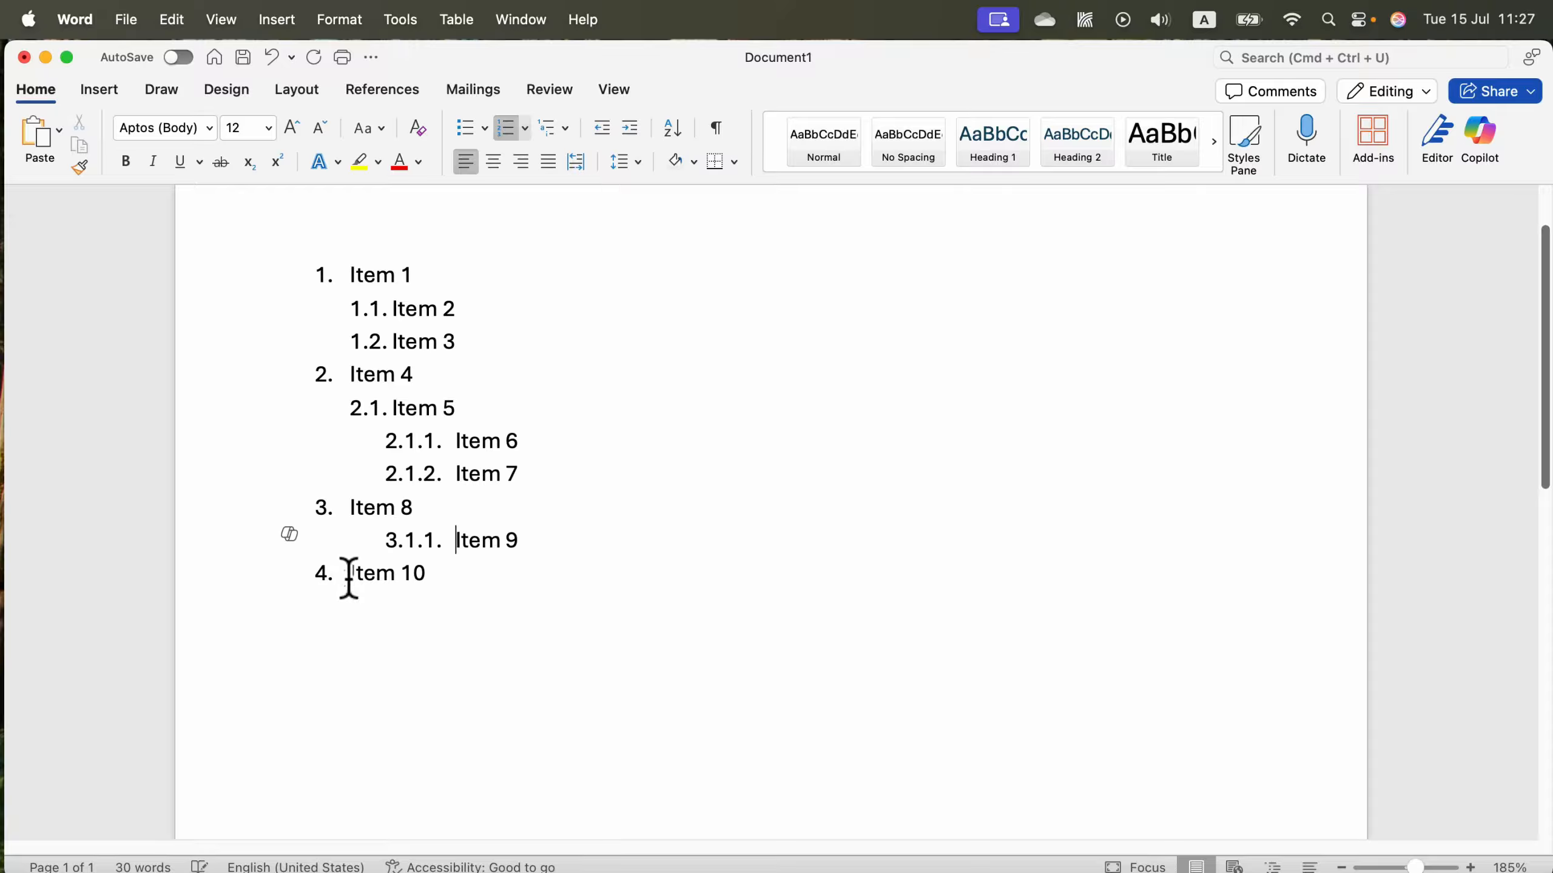
key("Tab")
key("Tab")
key("Tab")
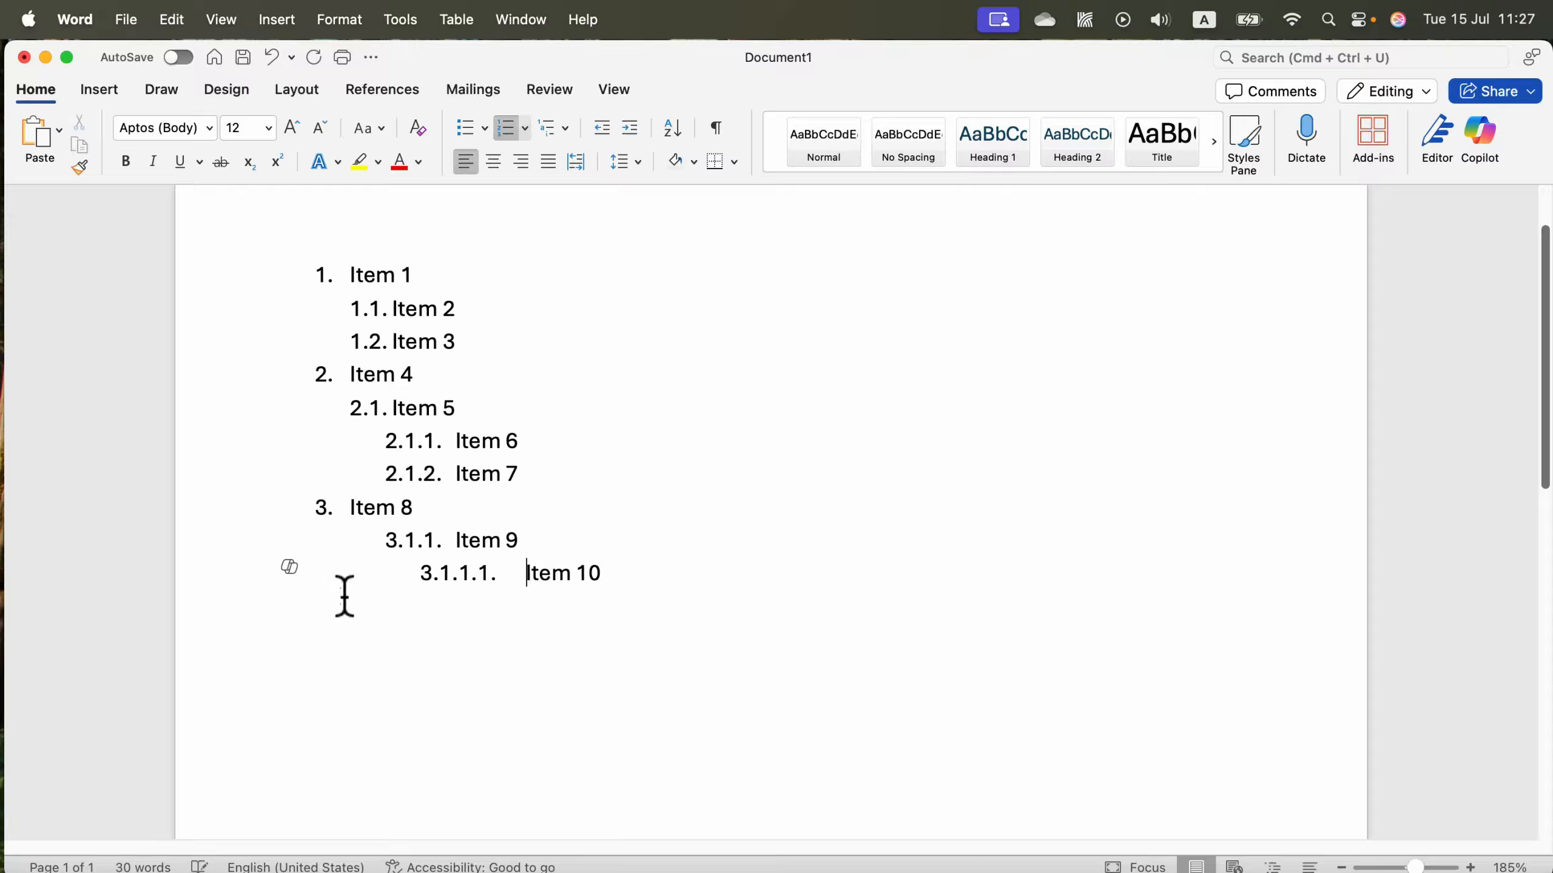
left_click(565, 126)
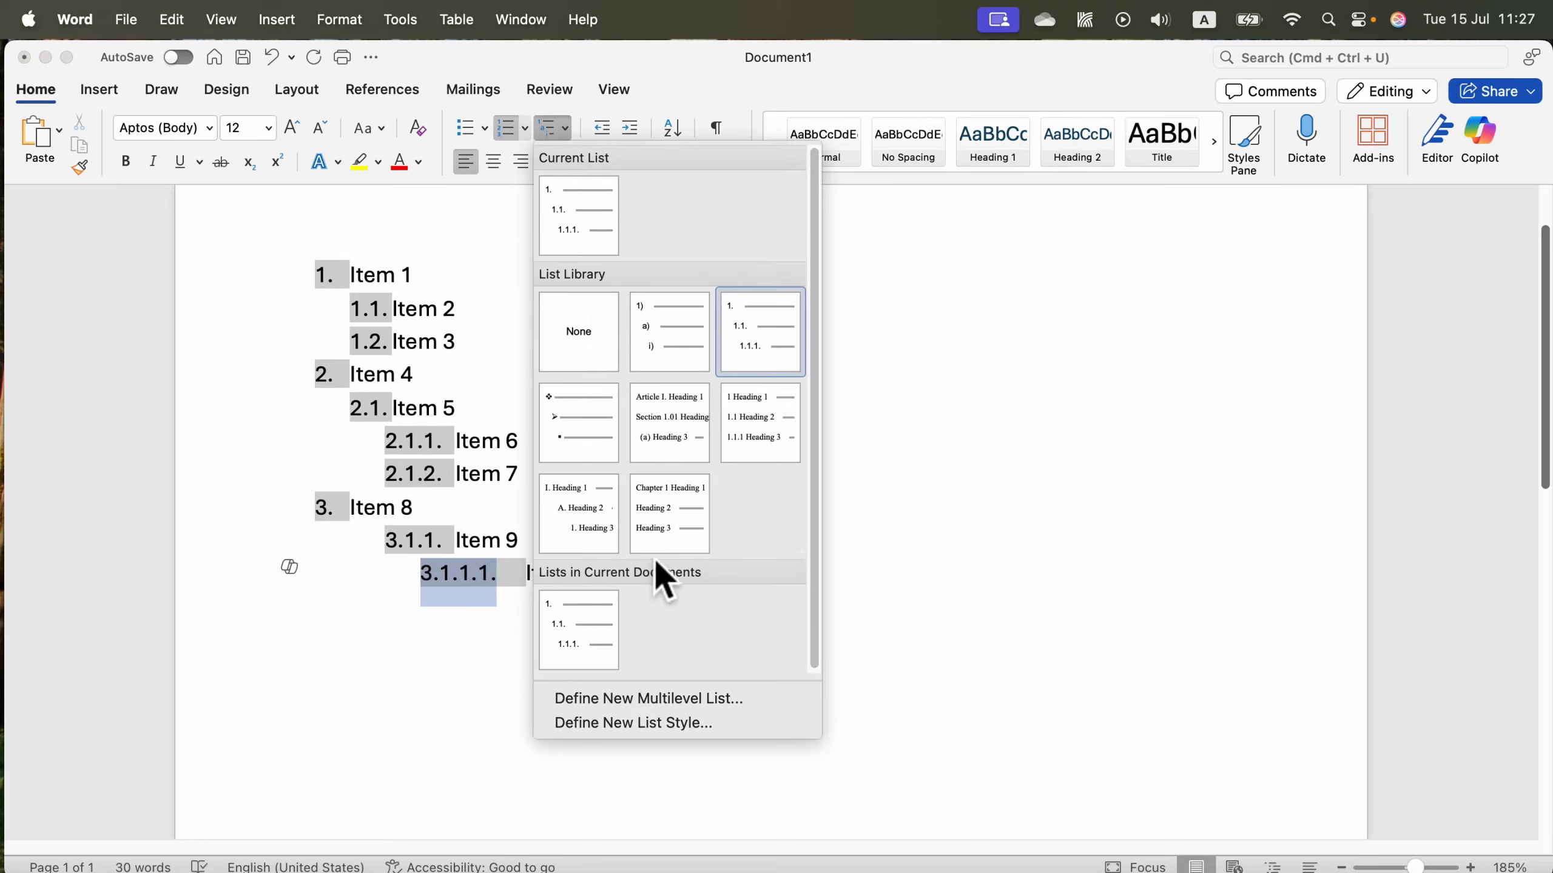
left_click(498, 540)
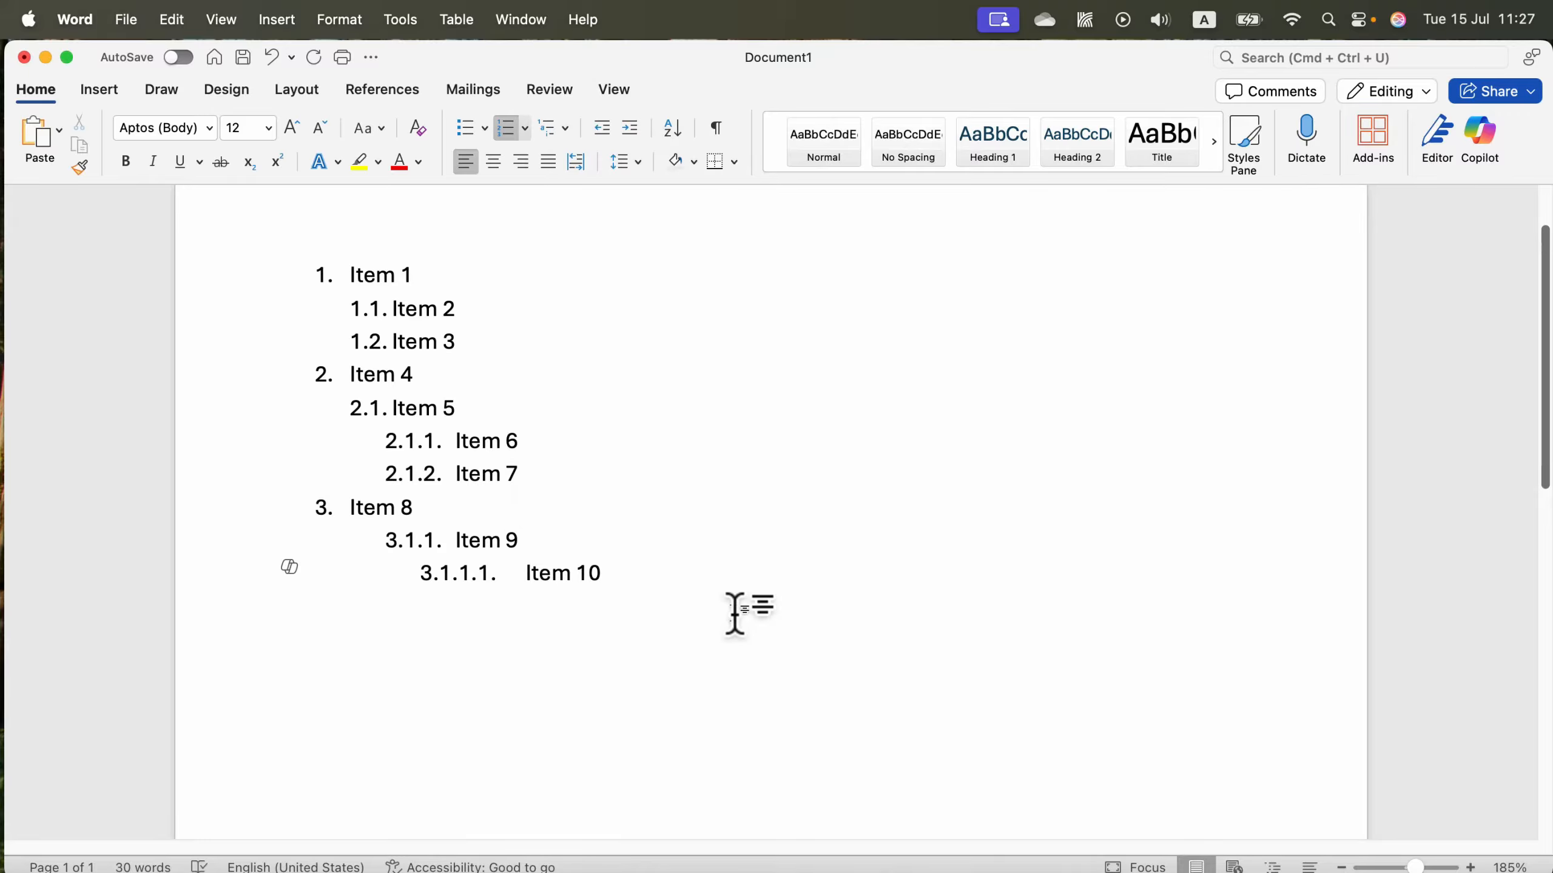
left_click_drag(679, 586, 324, 252)
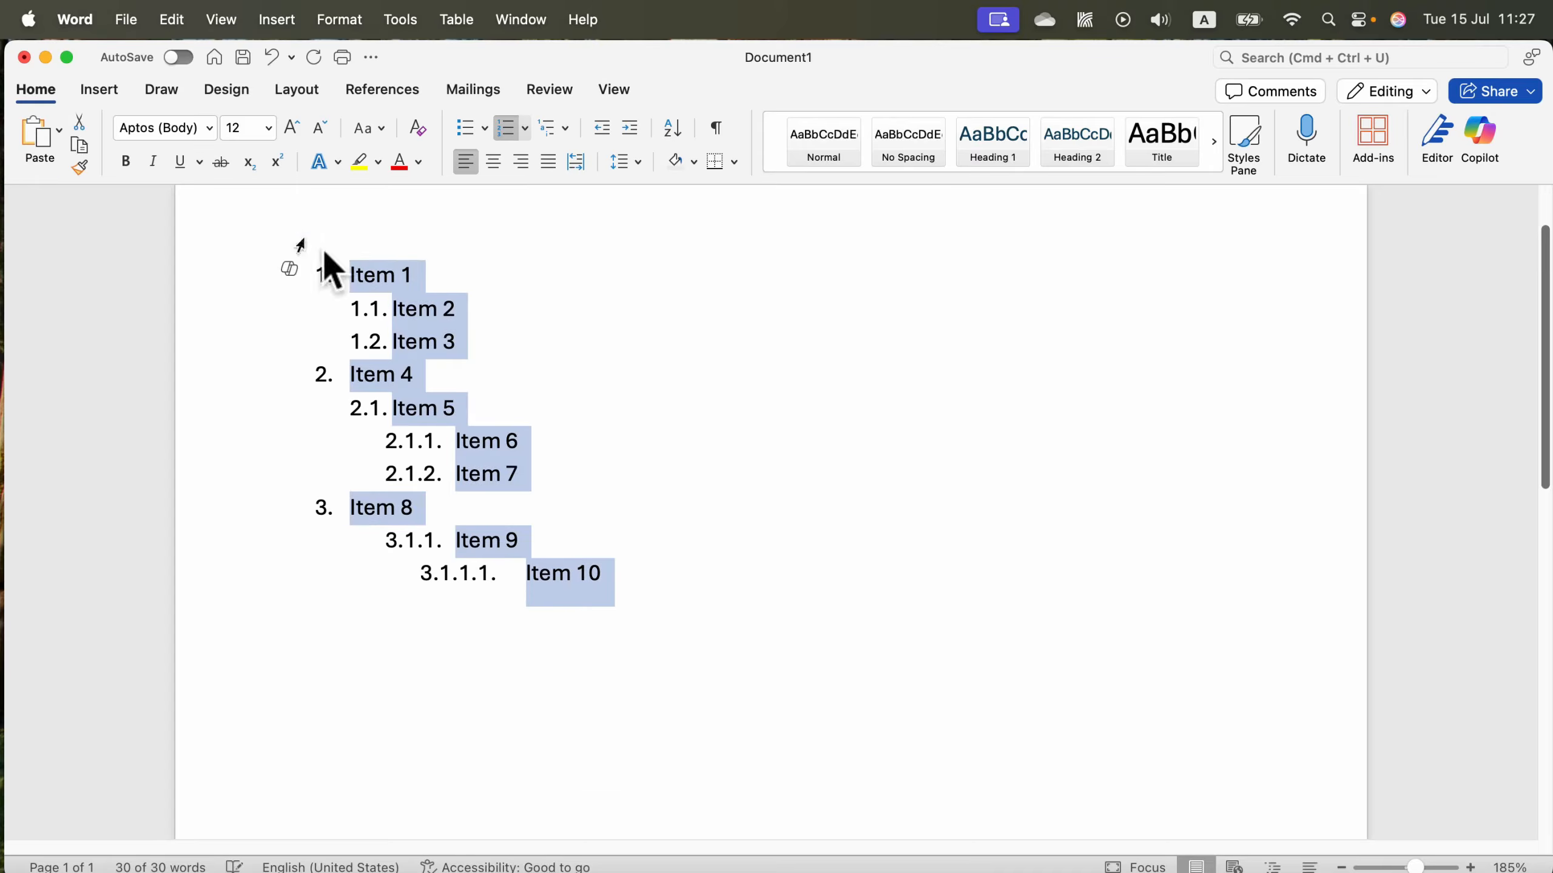
left_click(567, 129)
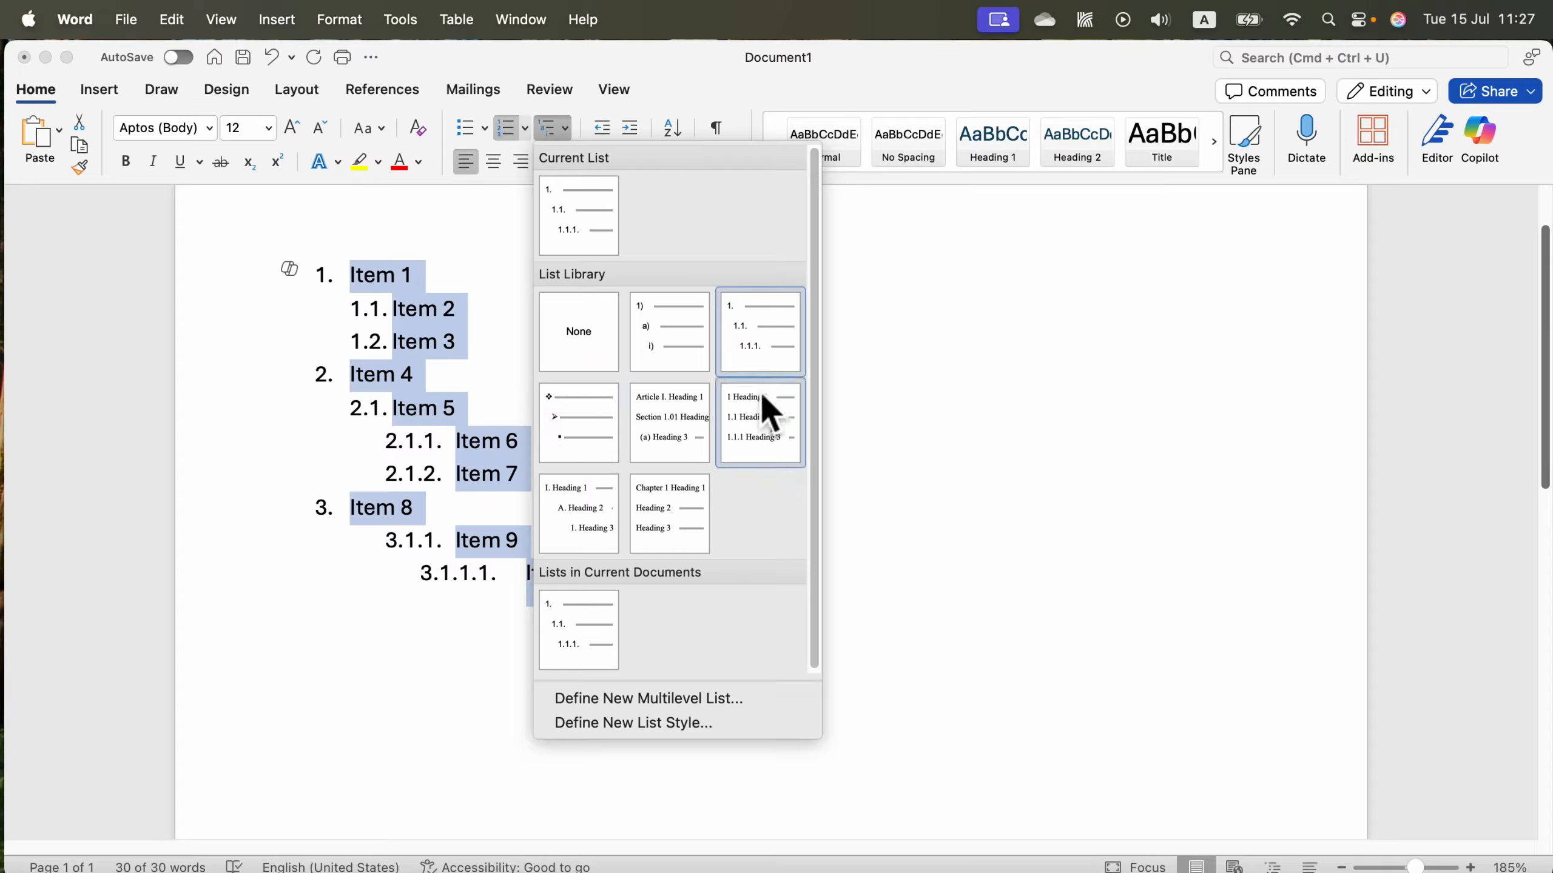
left_click(405, 392)
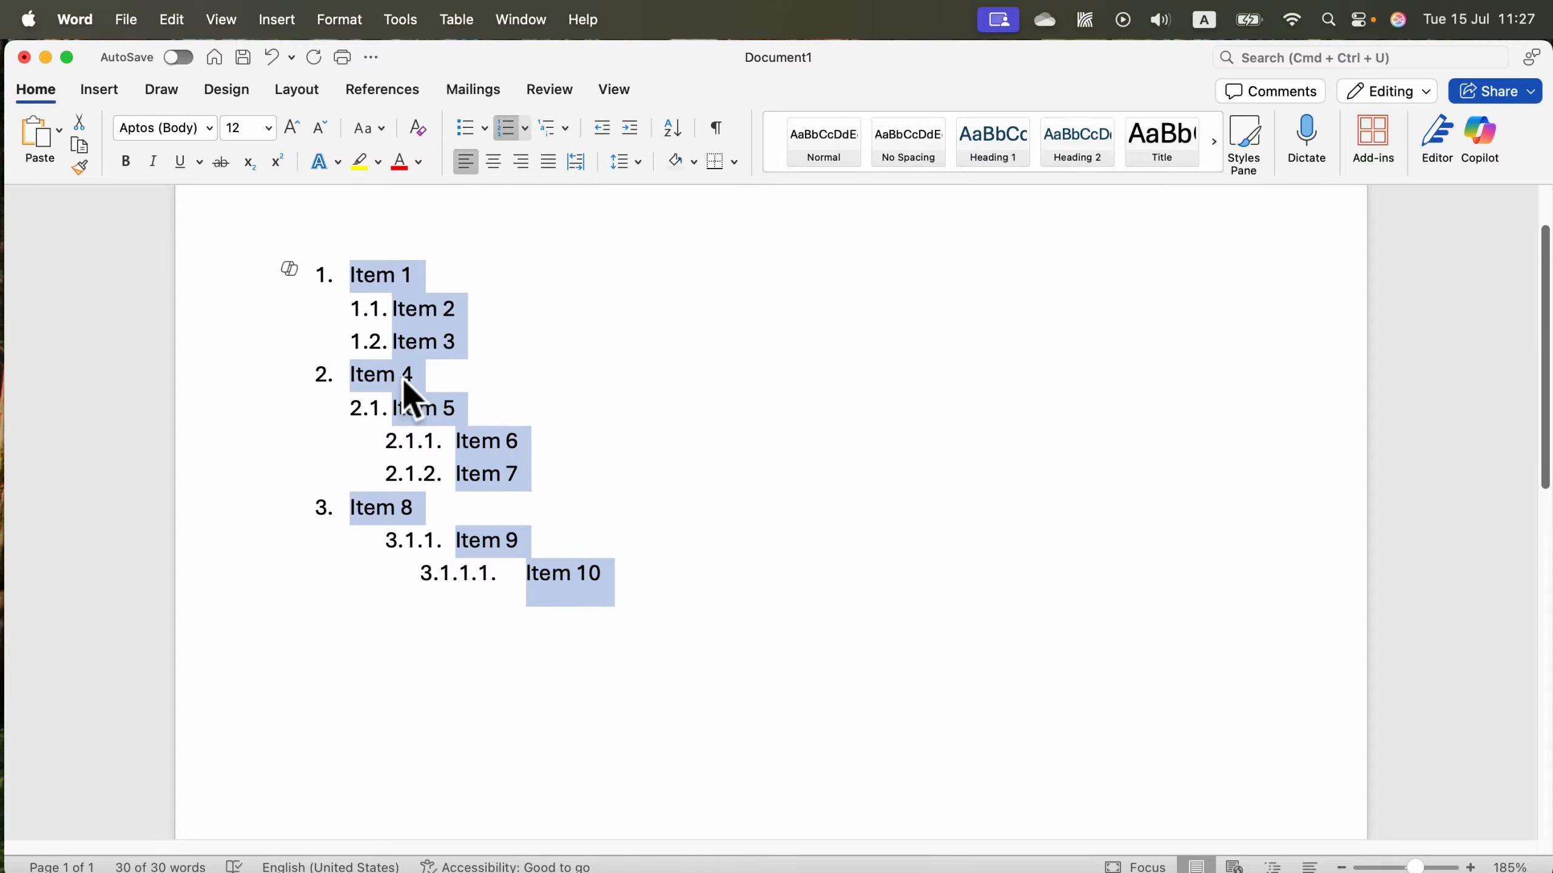
Demote Item 5 to the third list level, and promote it up to the top level.
left_click(371, 409)
key("Tab")
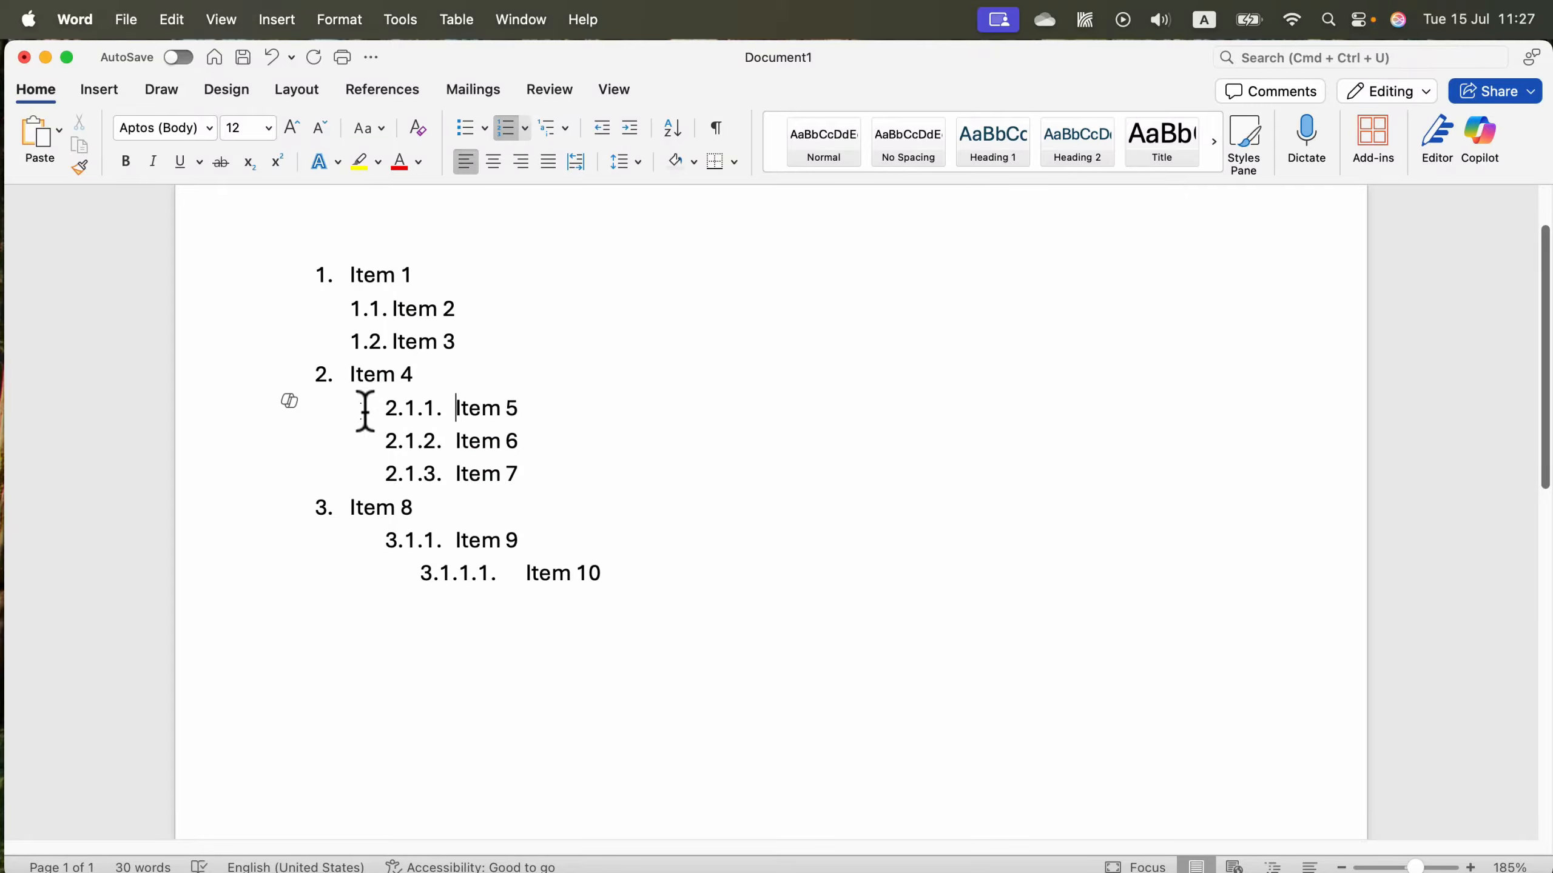
key("shift+Tab")
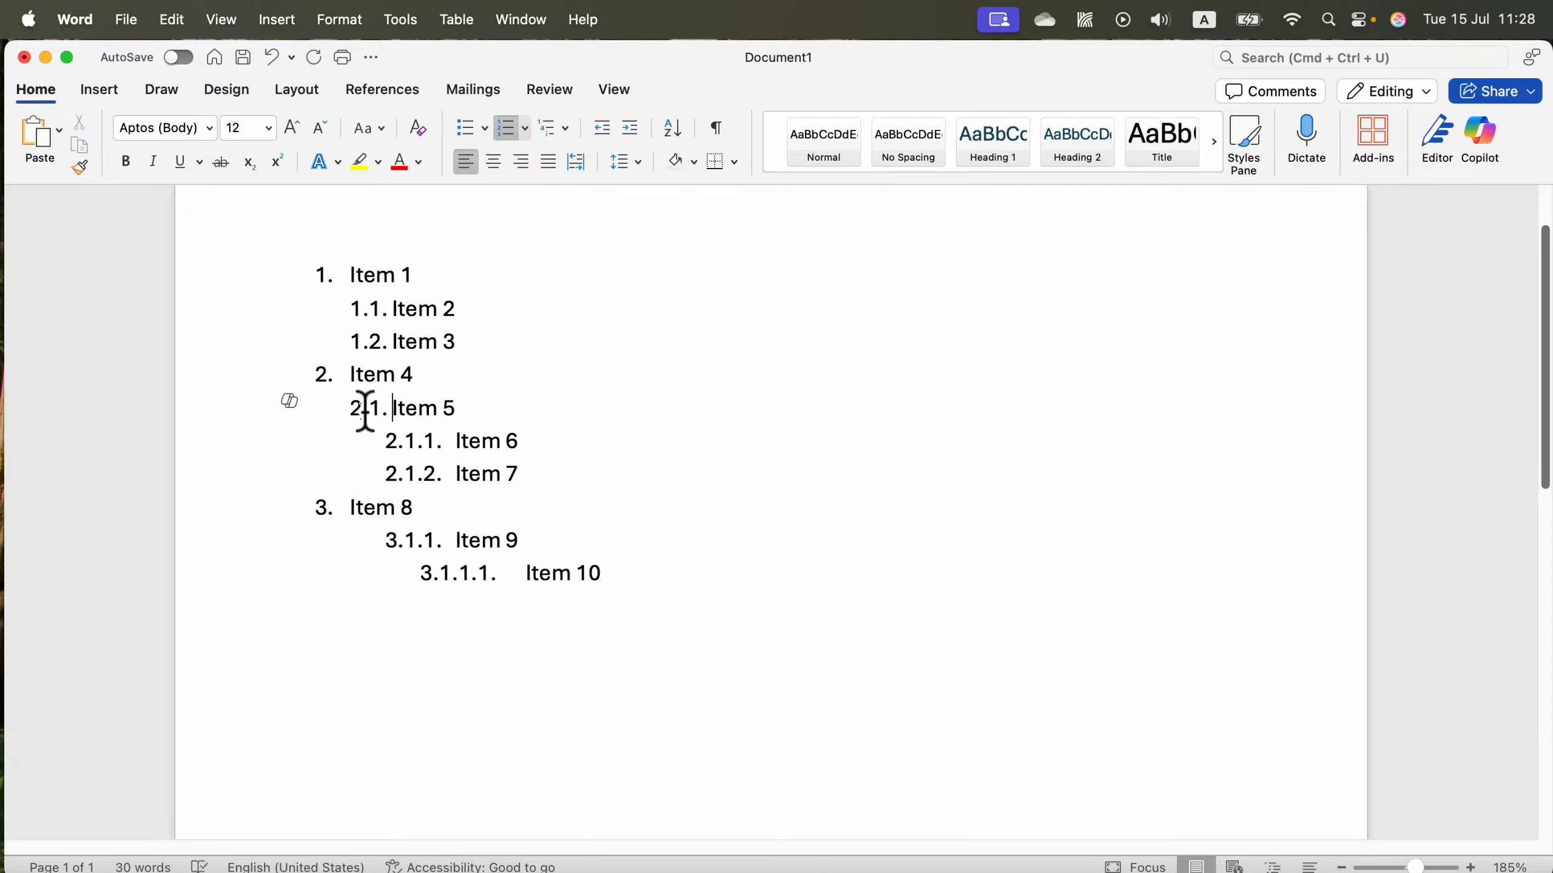
key("shift+Tab")
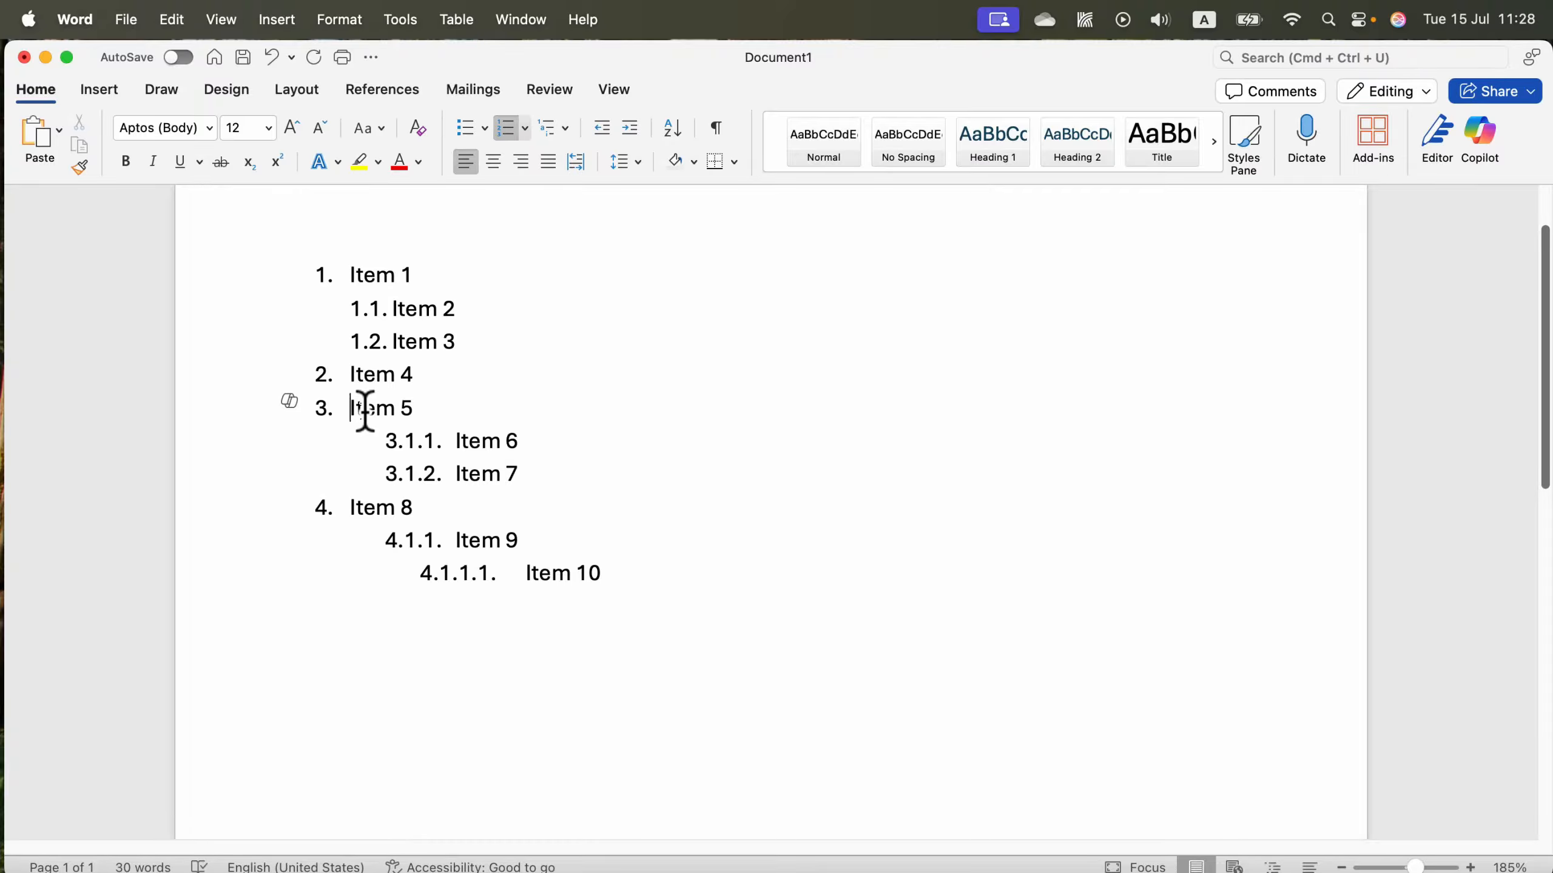